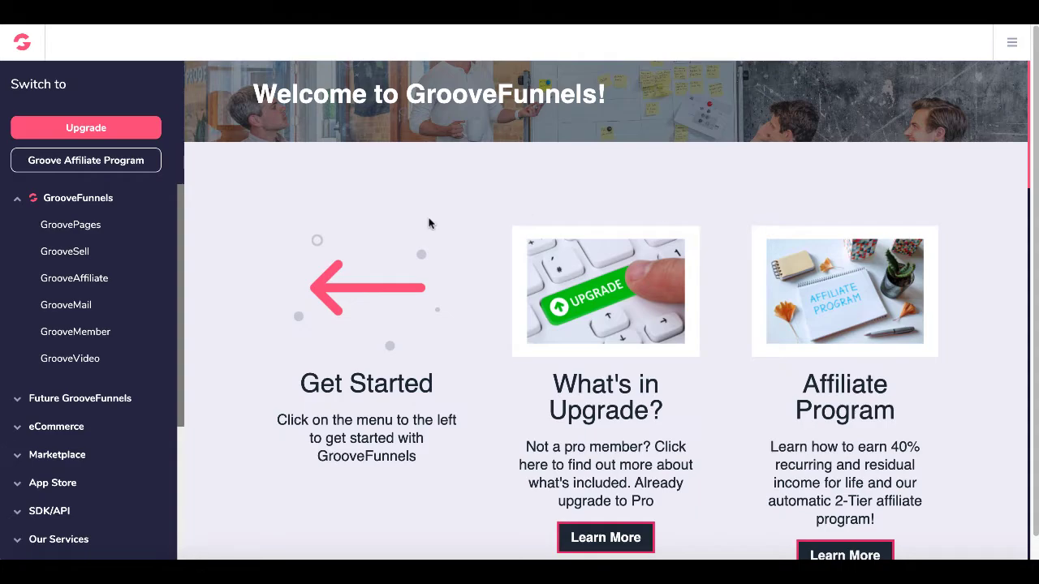
Open the first site in GroovePages and add a new page from the blank canvas template
{"action": "left_click", "coordinate": [88, 232]}
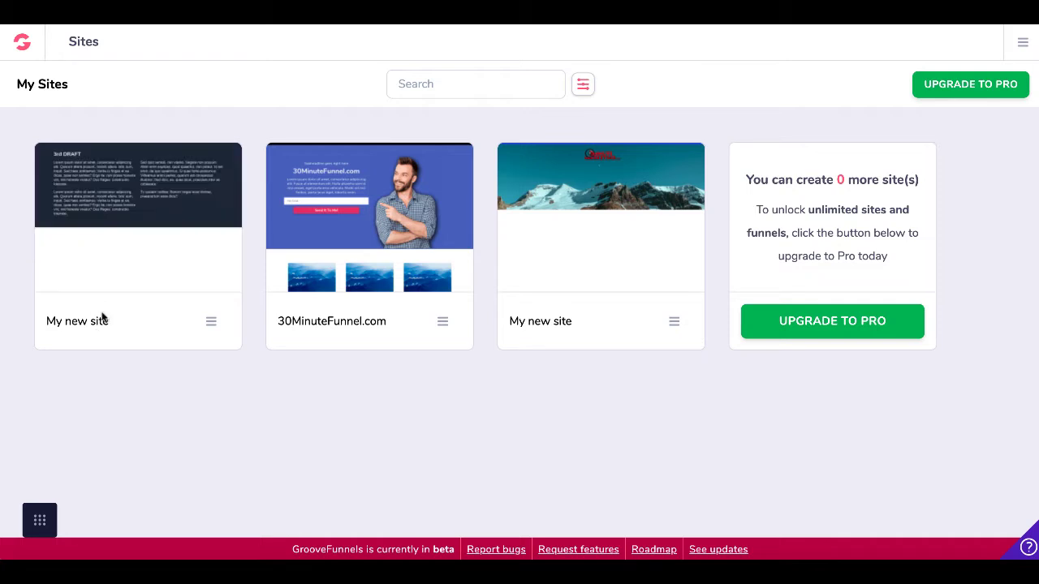
{"action": "left_click", "coordinate": [131, 227]}
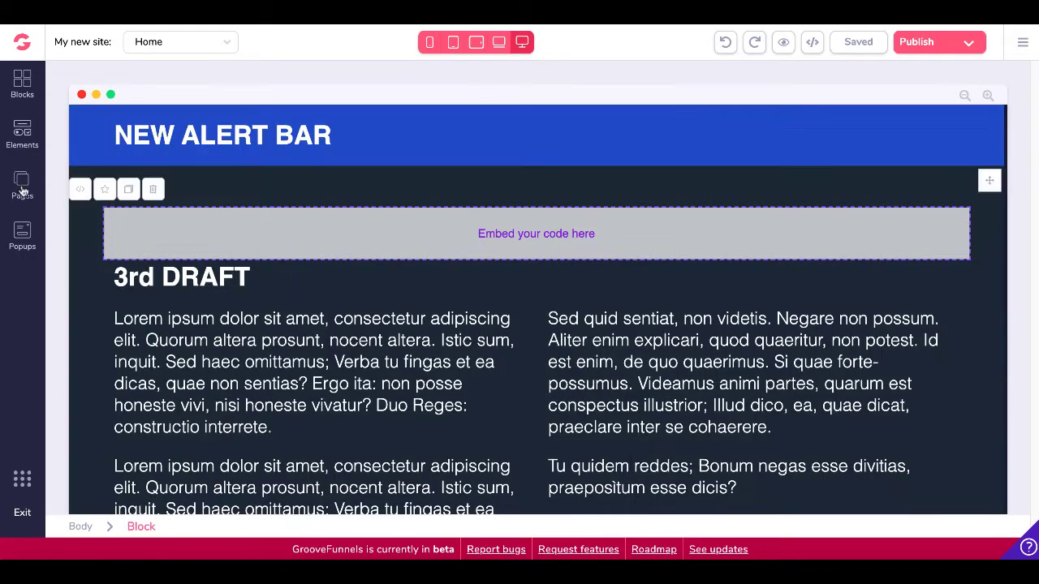
{"action": "left_click", "coordinate": [22, 189]}
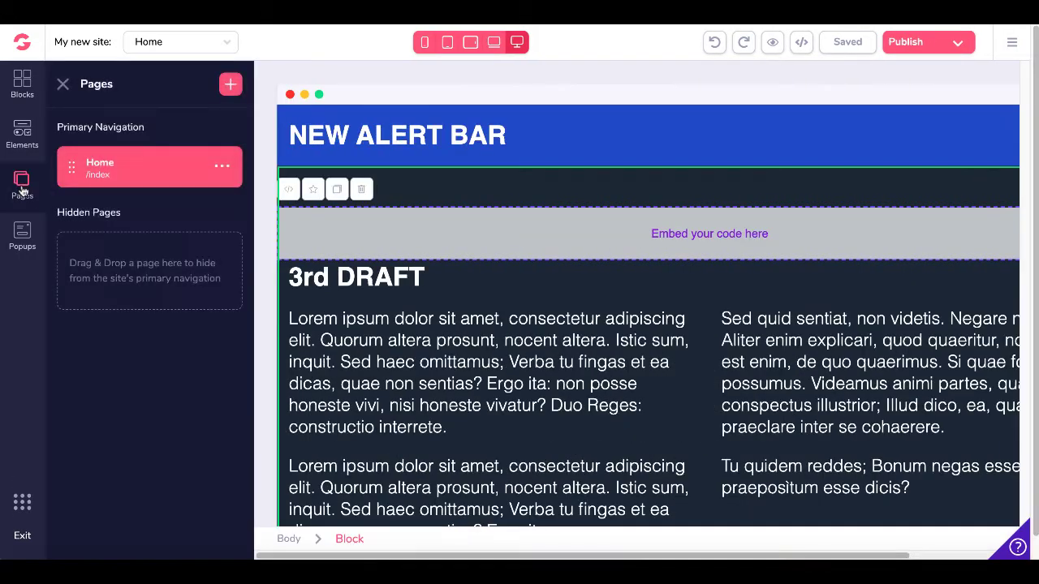
{"action": "left_click", "coordinate": [231, 85]}
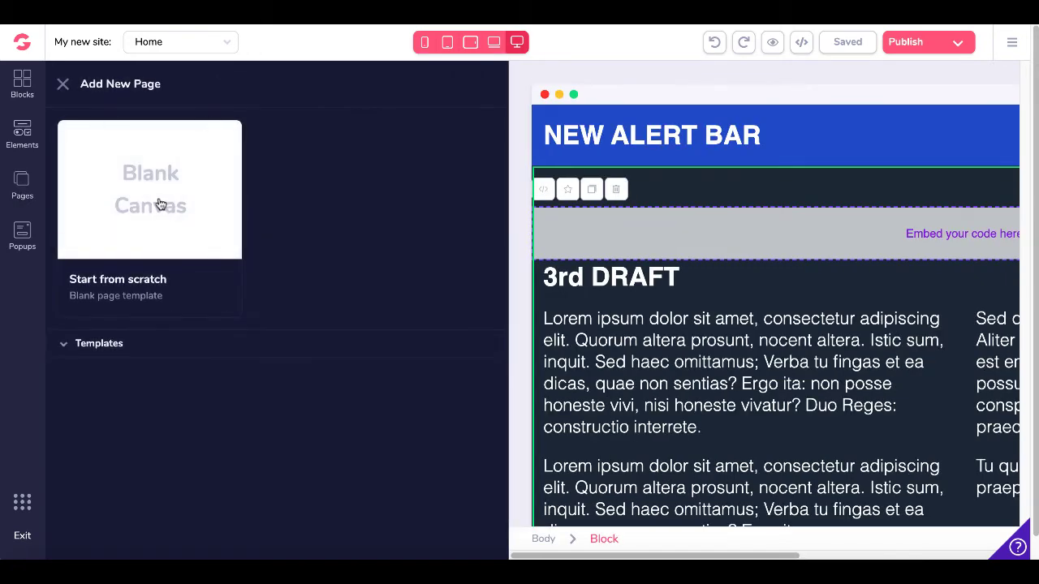
{"action": "left_click", "coordinate": [160, 204]}
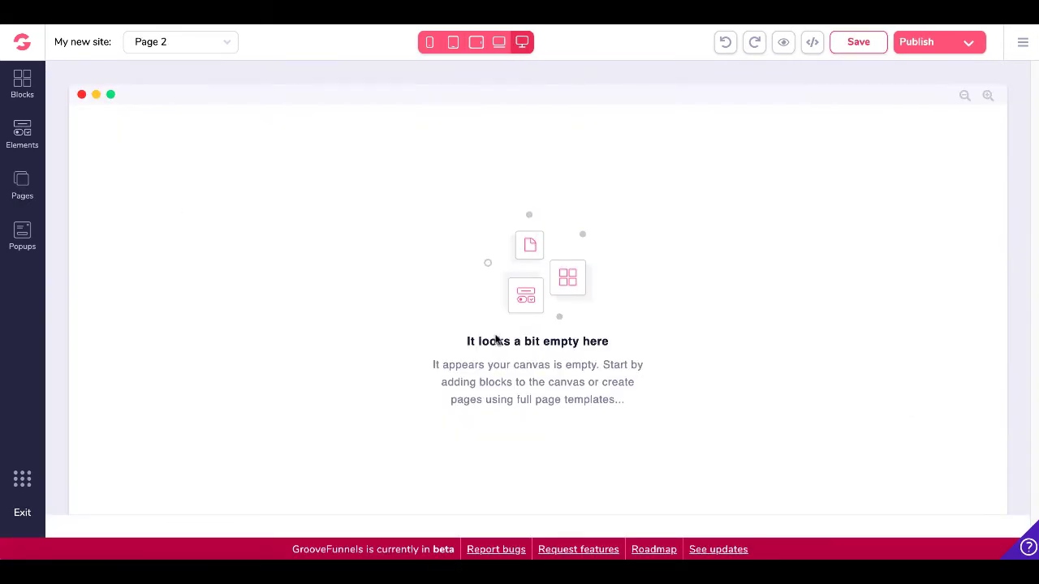
Add an empty one-column wireframe block to the page and place a 4 Columns layout beneath it
{"action": "left_click", "coordinate": [23, 84]}
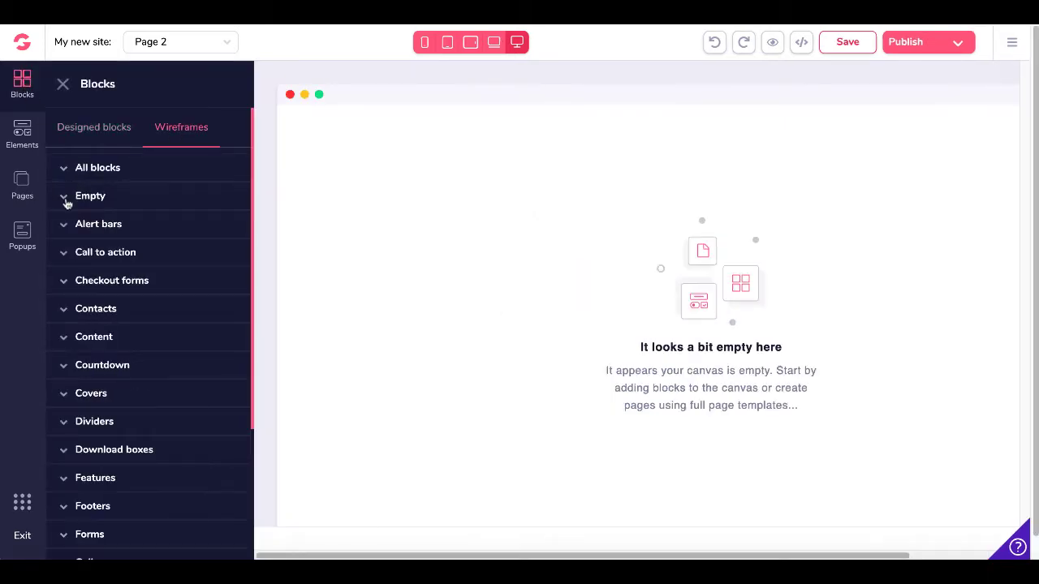
{"action": "left_click", "coordinate": [67, 203]}
{"action": "left_click_drag", "start_coordinate": [132, 327], "coordinate": [458, 188]}
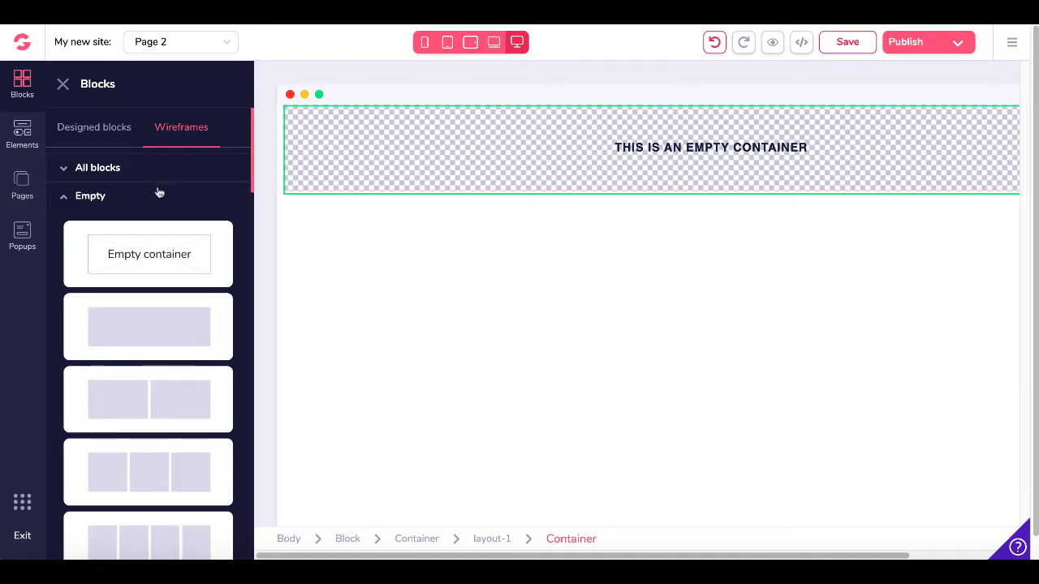
{"action": "left_click", "coordinate": [23, 133]}
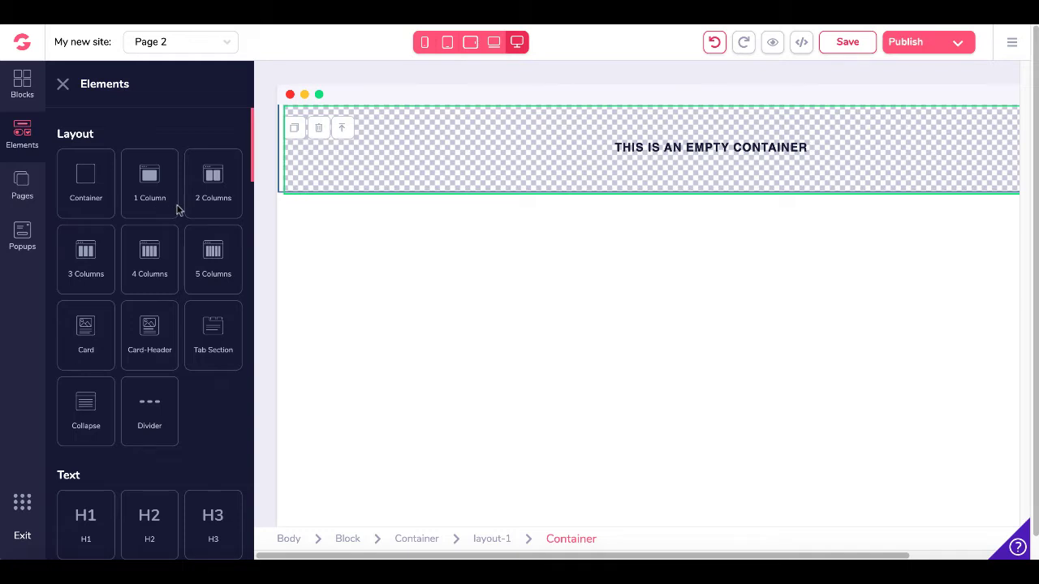
{"action": "left_click_drag", "start_coordinate": [158, 262], "coordinate": [444, 168]}
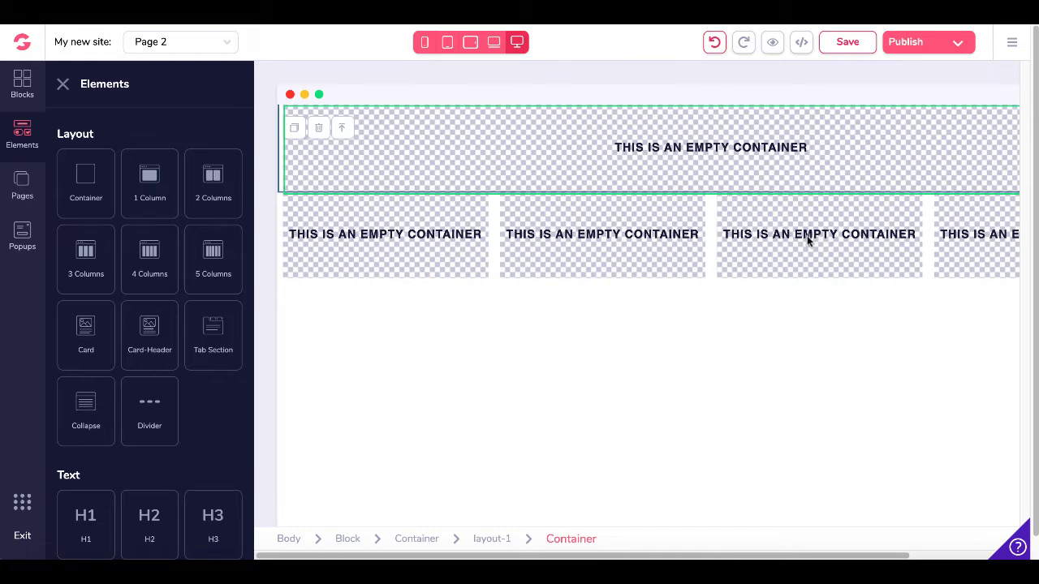
Review the design and configuration settings of the second column's container and turn on expert mode
{"action": "left_click", "coordinate": [601, 207]}
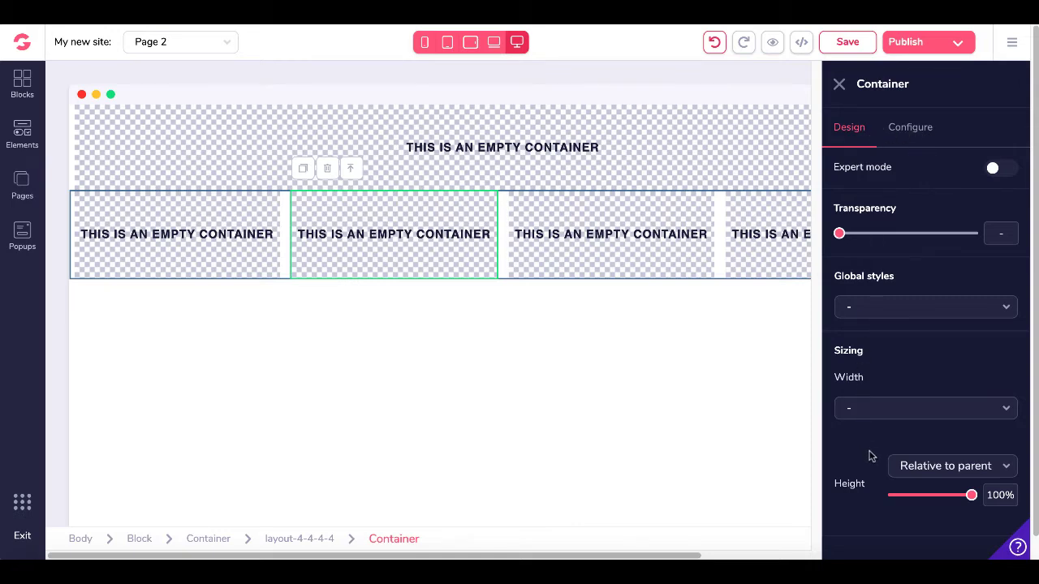
{"action": "left_click", "coordinate": [906, 134]}
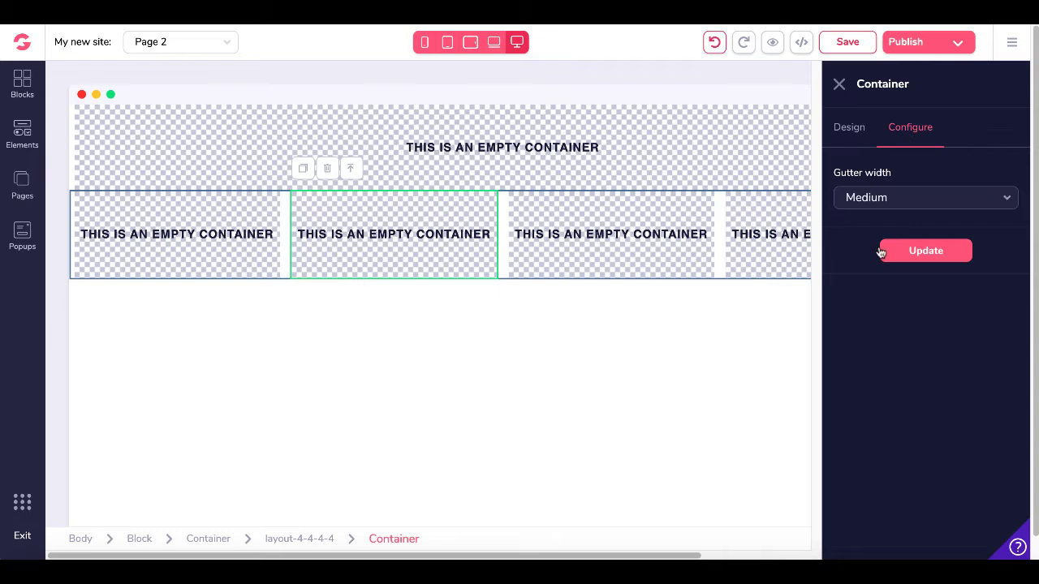
{"action": "left_click", "coordinate": [850, 132]}
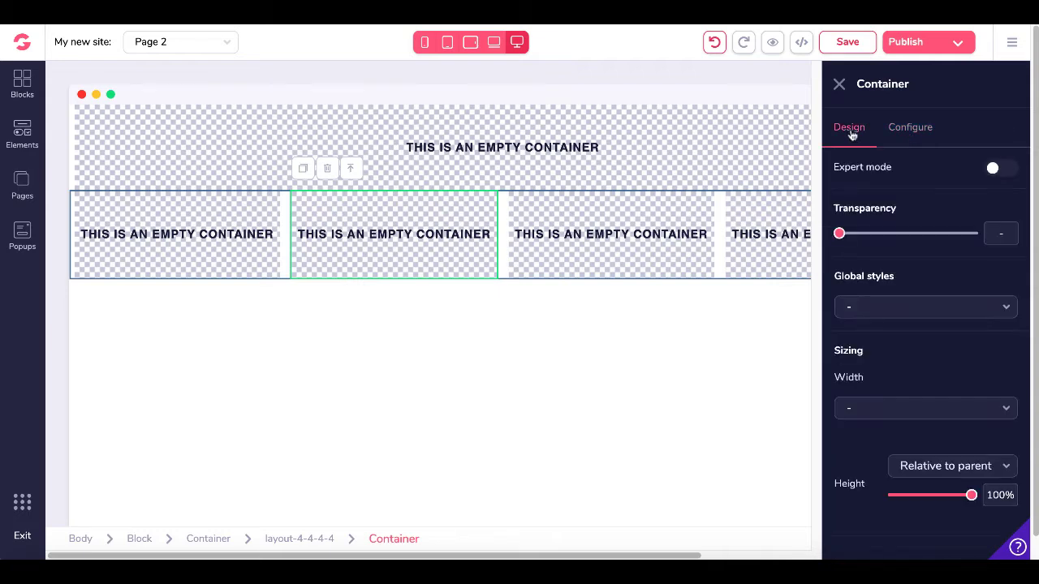
{"action": "left_click", "coordinate": [993, 171]}
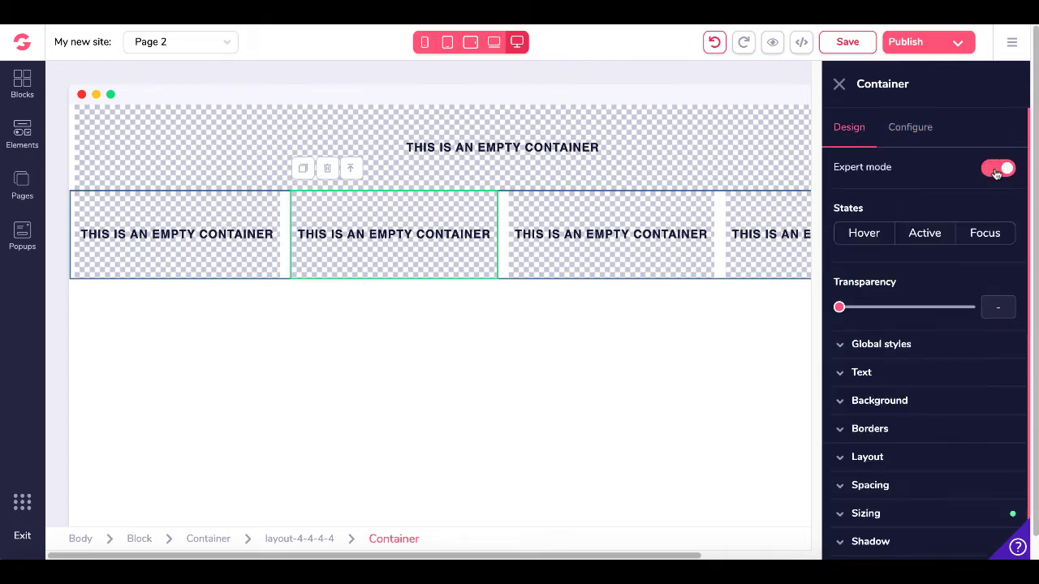
{"action": "scroll", "coordinate": [911, 376], "scroll_direction": "down", "scroll_amount": 1}
{"action": "scroll", "coordinate": [912, 376], "scroll_direction": "up", "scroll_amount": 1}
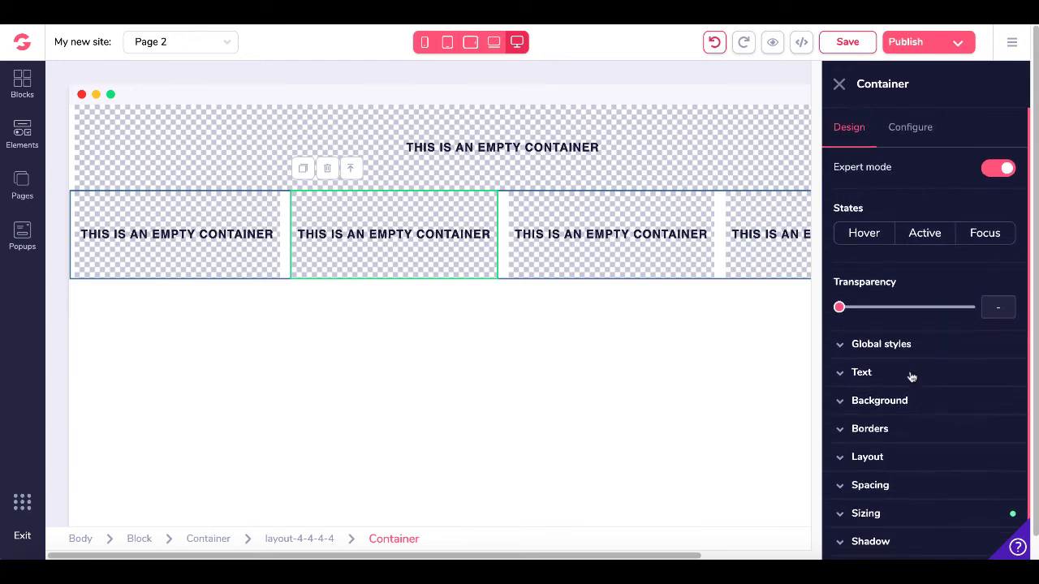
{"action": "left_click", "coordinate": [839, 86]}
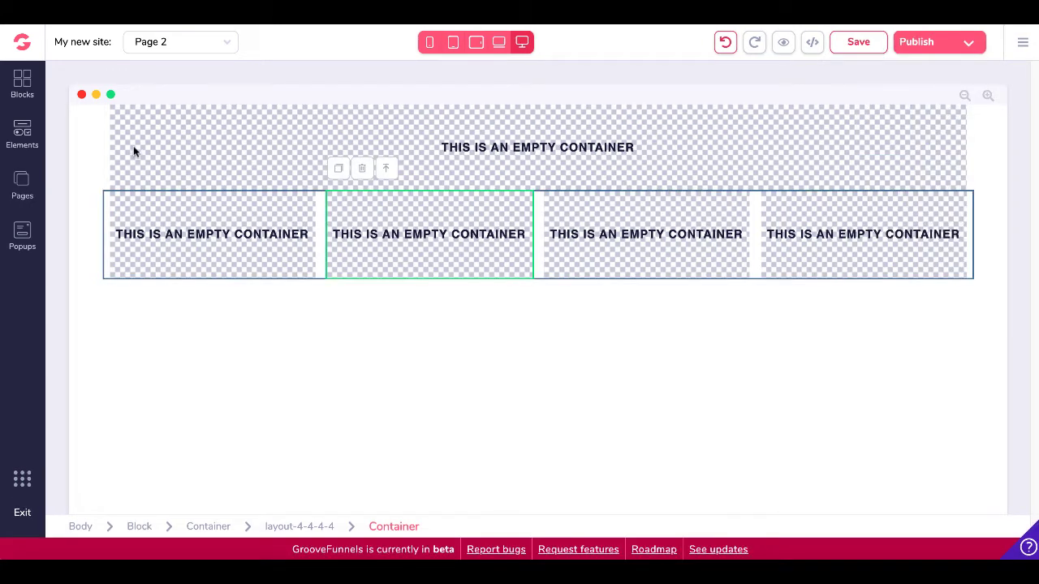
Add a divider to the first of the four columns, then move it into the full-width container above
{"action": "left_click", "coordinate": [27, 134]}
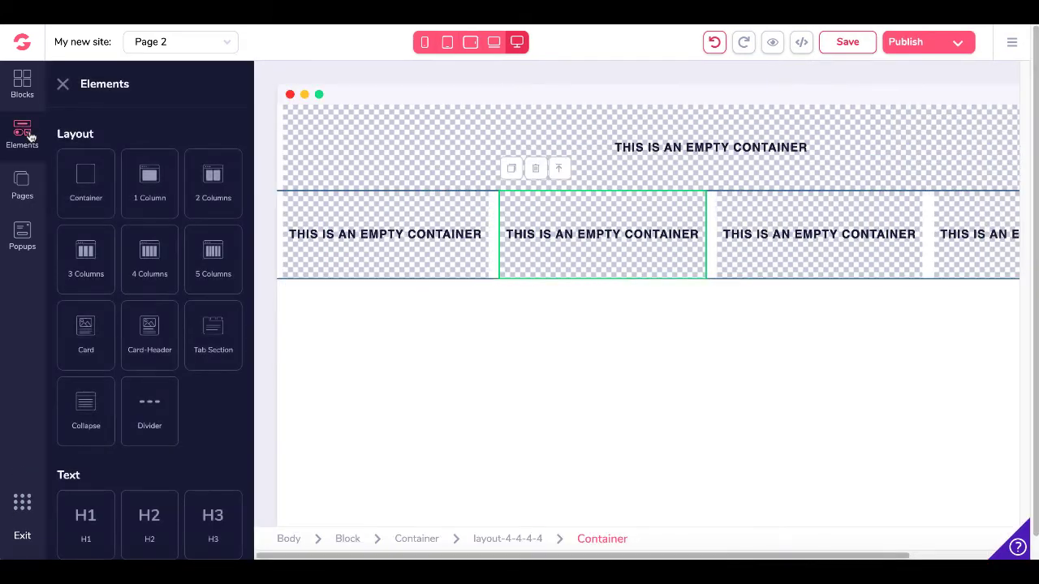
{"action": "scroll", "coordinate": [174, 373], "scroll_direction": "down", "scroll_amount": 3}
{"action": "left_click_drag", "start_coordinate": [152, 314], "coordinate": [433, 239]}
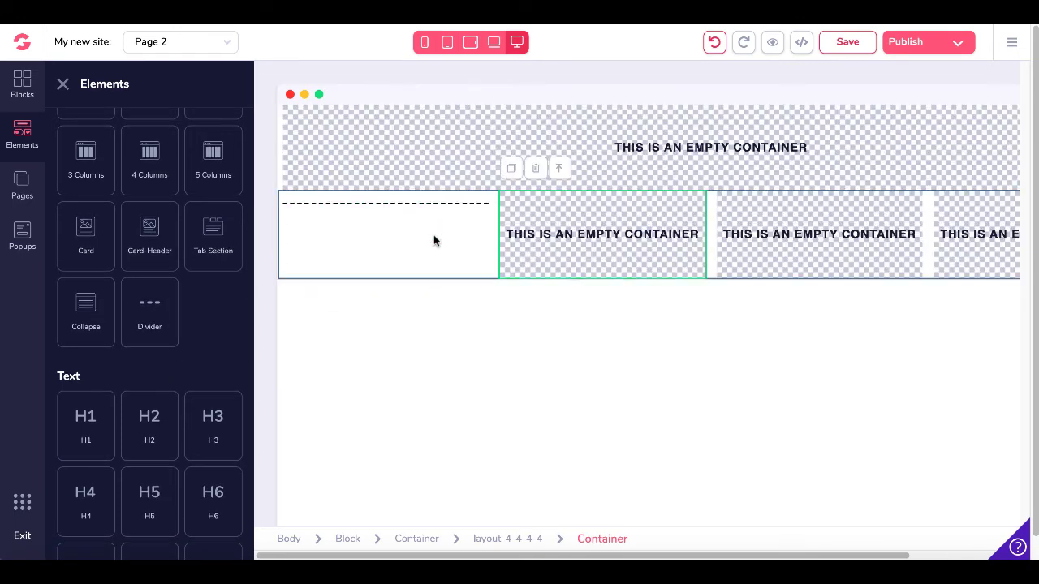
{"action": "left_click", "coordinate": [398, 209]}
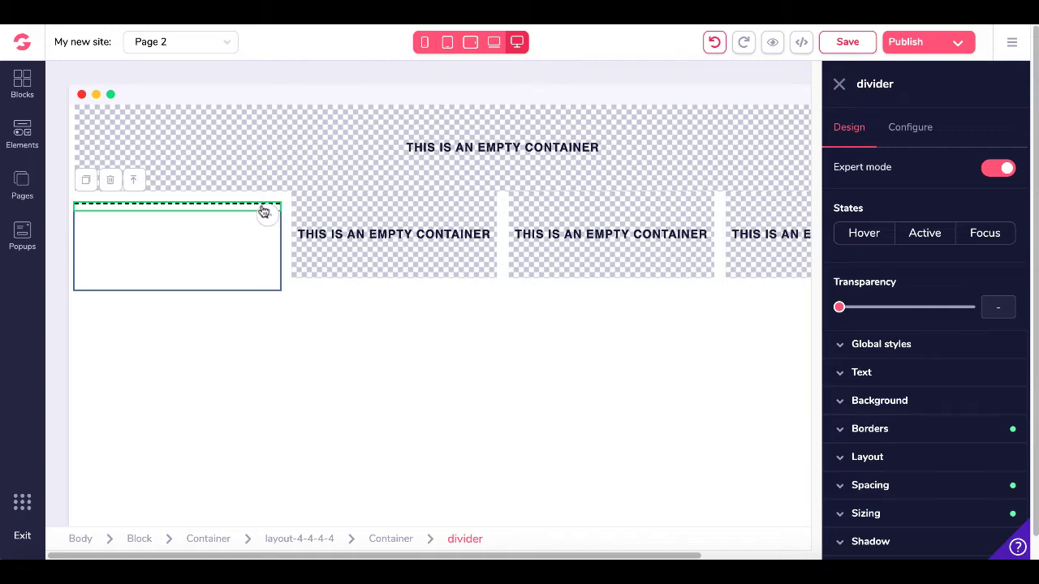
{"action": "left_click_drag", "start_coordinate": [263, 212], "coordinate": [359, 151]}
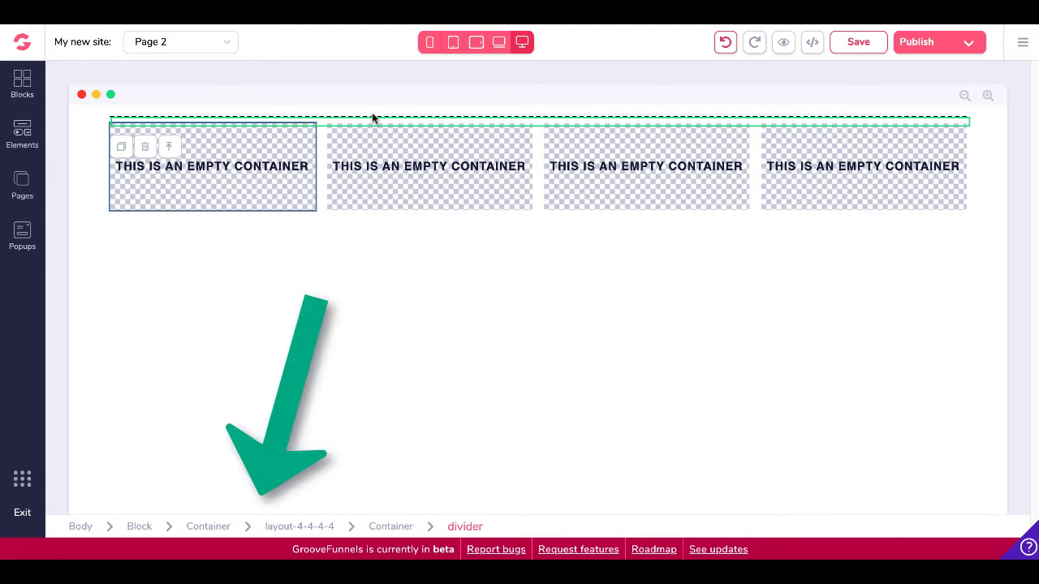
Add an H1 heading above the divider and a paragraph between the heading and the divider
{"action": "left_click", "coordinate": [30, 143]}
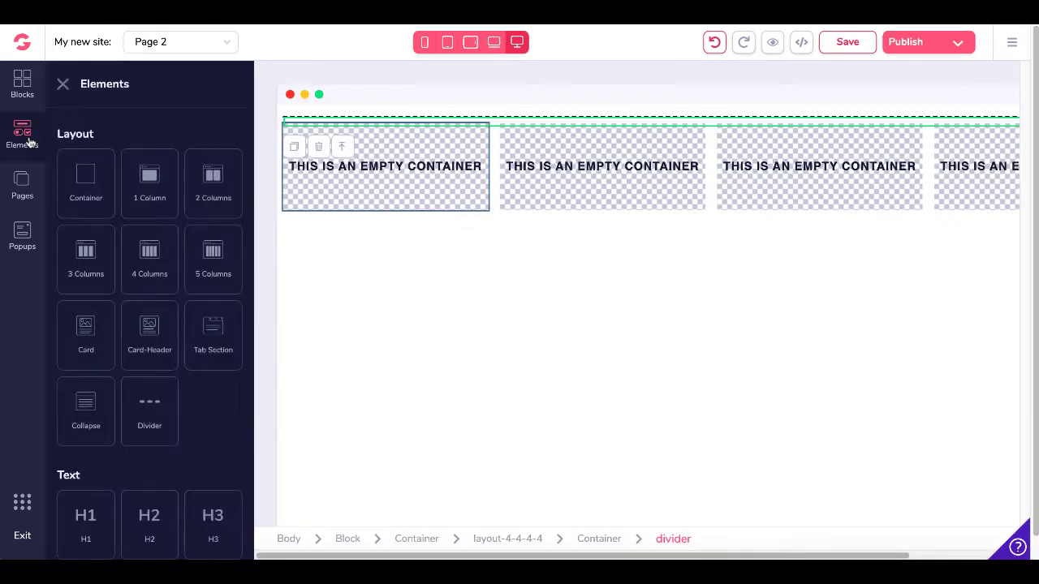
{"action": "scroll", "coordinate": [128, 301], "scroll_direction": "down", "scroll_amount": 5}
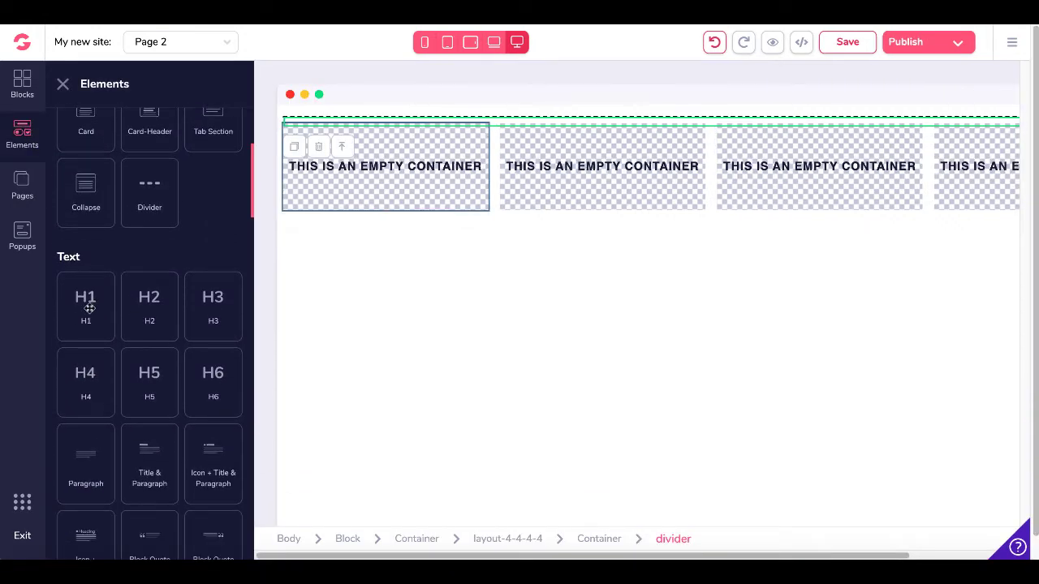
{"action": "scroll", "coordinate": [89, 309], "scroll_direction": "down", "scroll_amount": 3}
{"action": "scroll", "coordinate": [90, 308], "scroll_direction": "up", "scroll_amount": 1}
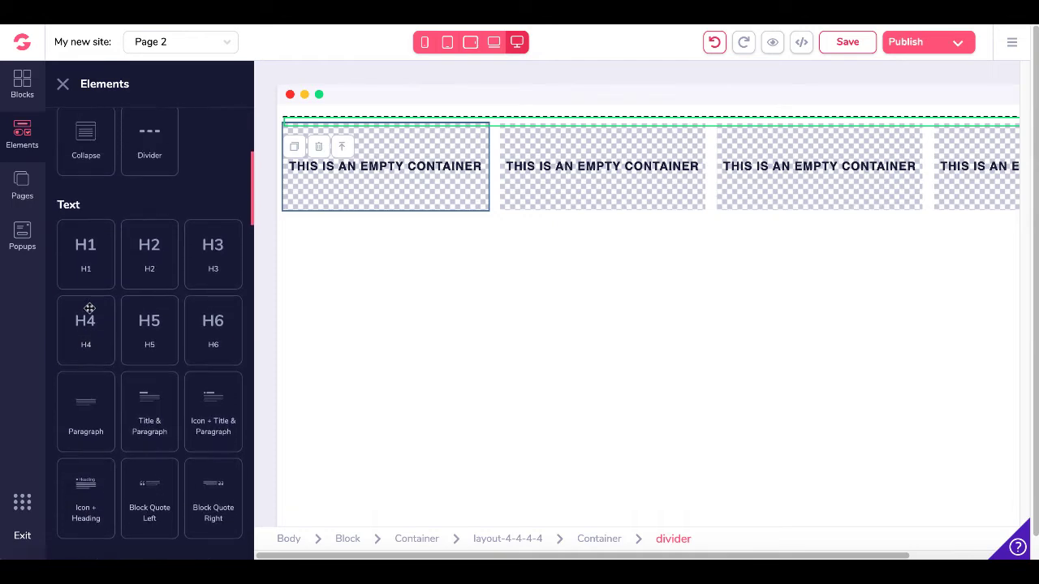
{"action": "left_click_drag", "start_coordinate": [89, 270], "coordinate": [457, 124]}
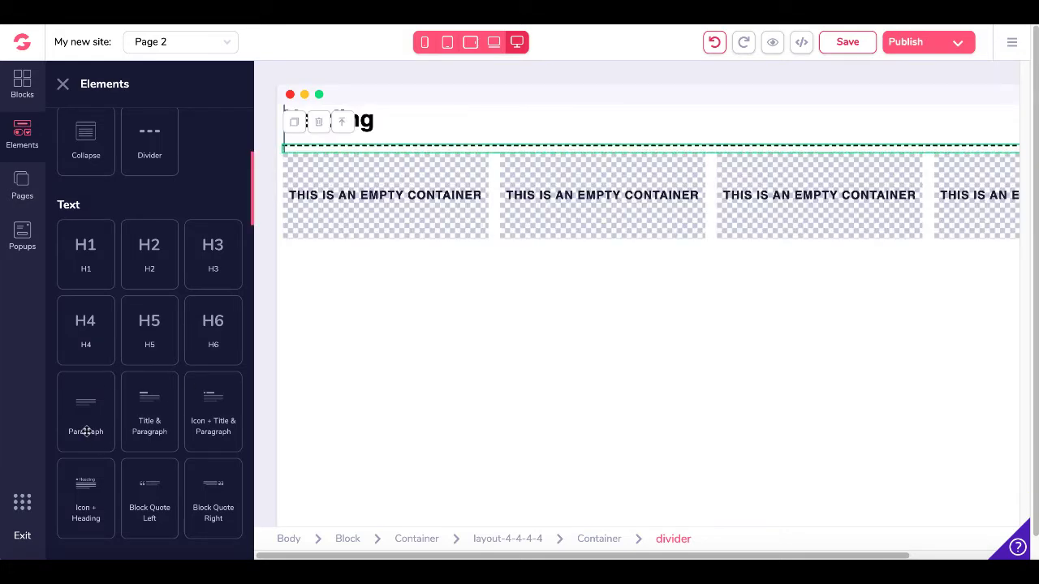
{"action": "left_click_drag", "start_coordinate": [86, 429], "coordinate": [399, 142]}
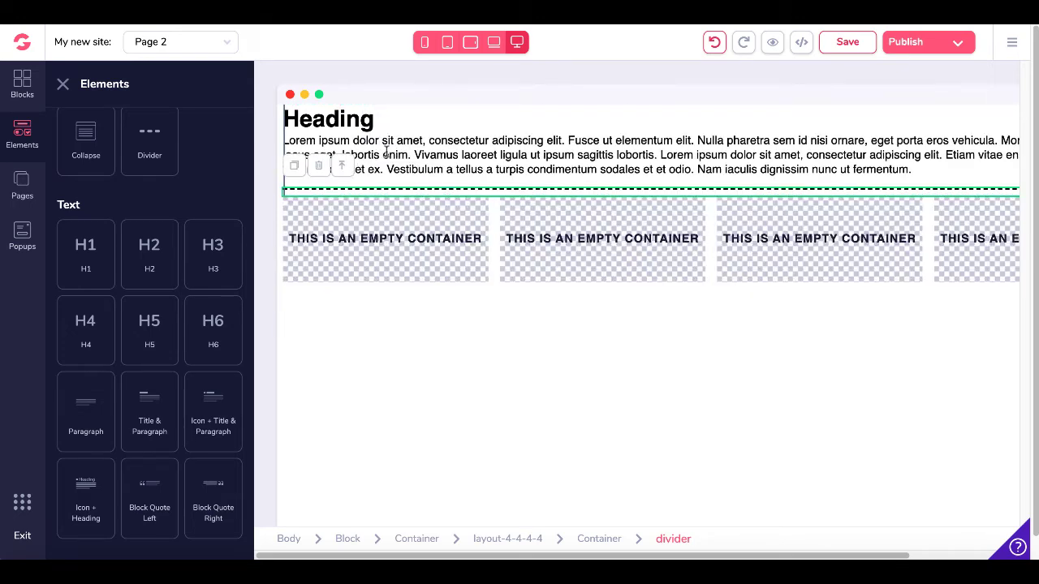
Center-align the lorem ipsum paragraph below the heading, leaving expert mode on
{"action": "left_click", "coordinate": [386, 152]}
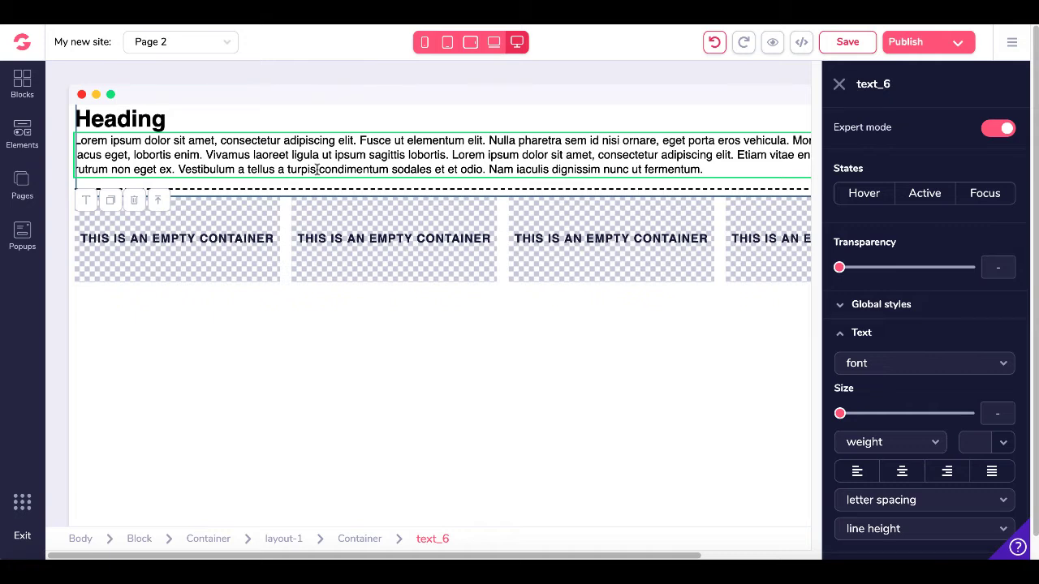
{"action": "left_click", "coordinate": [1003, 130]}
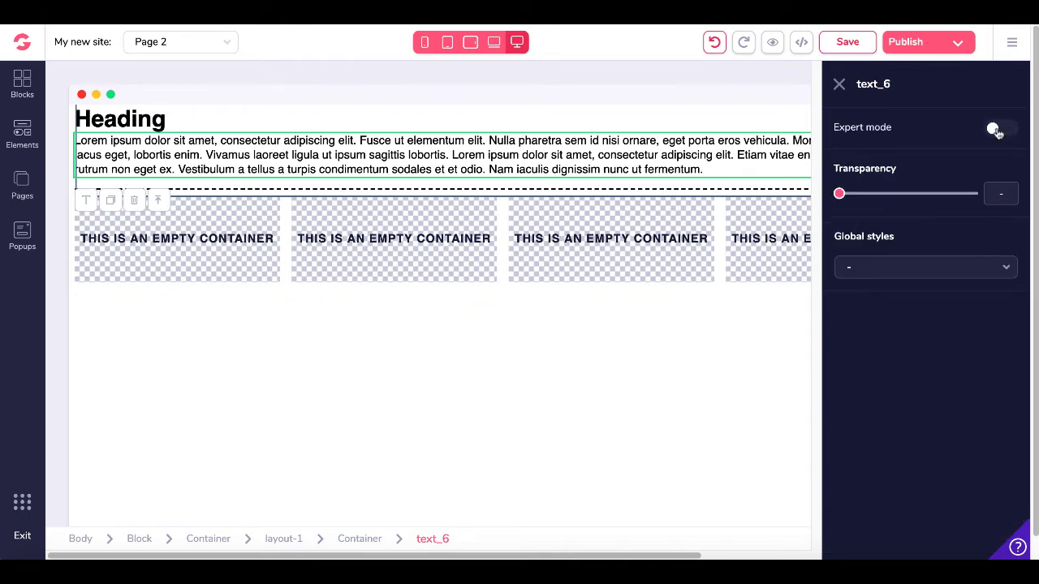
{"action": "left_click", "coordinate": [998, 132]}
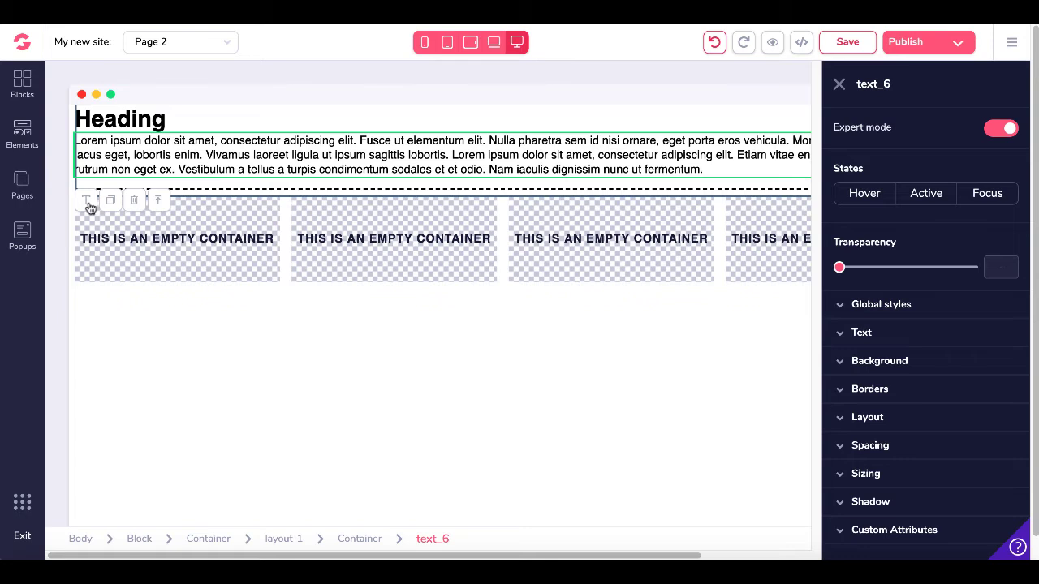
{"action": "double_click", "coordinate": [158, 141]}
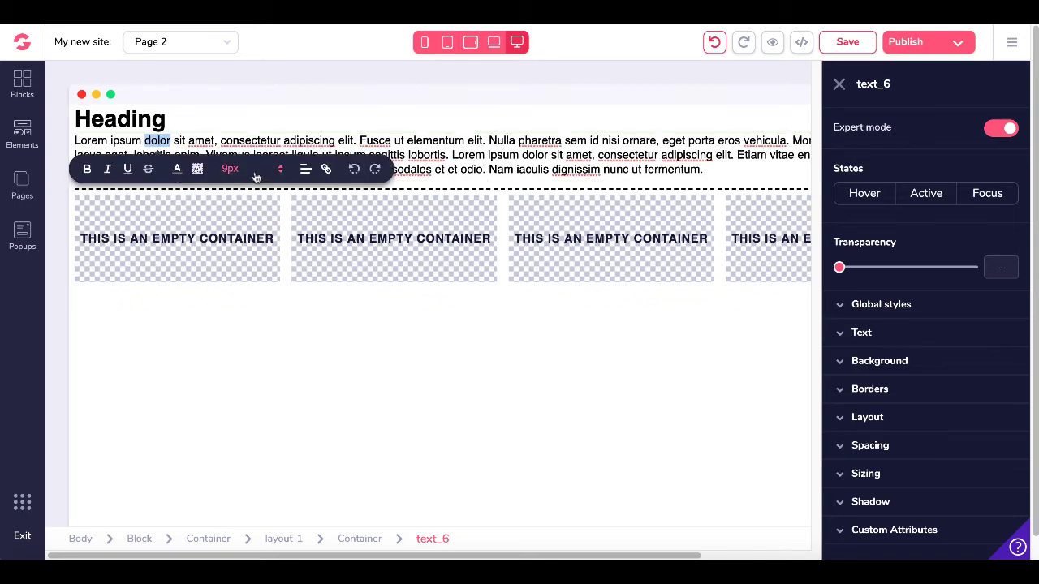
{"action": "left_click", "coordinate": [308, 172]}
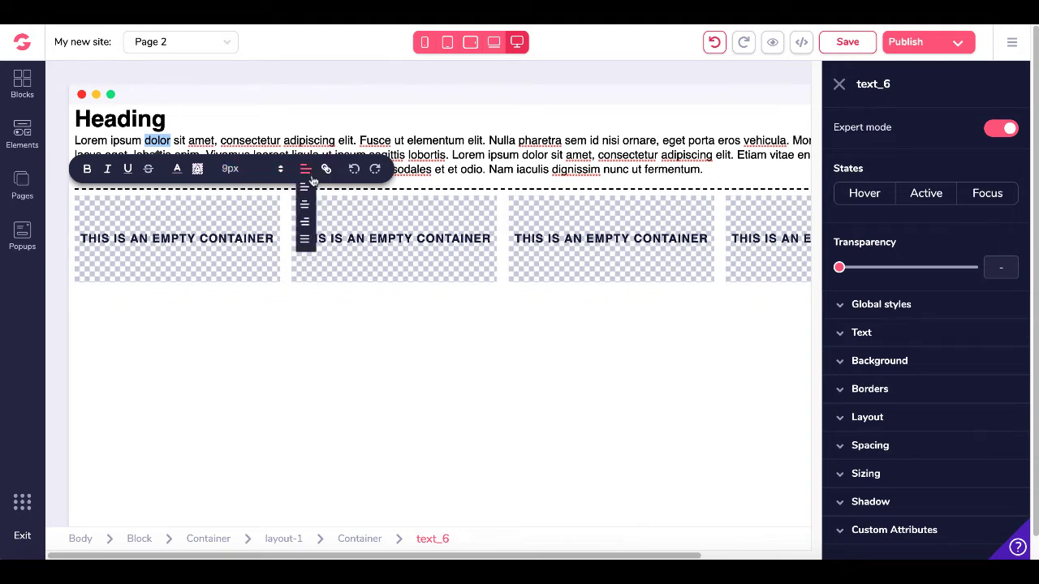
{"action": "left_click", "coordinate": [312, 203]}
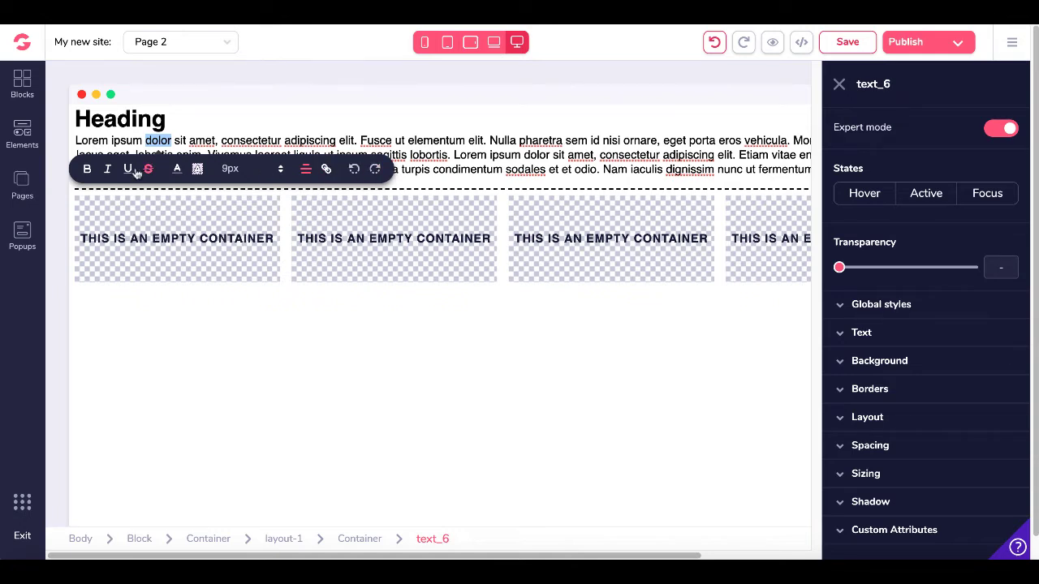
Add an icon list item beneath the four-column row and select its text
{"action": "left_click", "coordinate": [31, 139]}
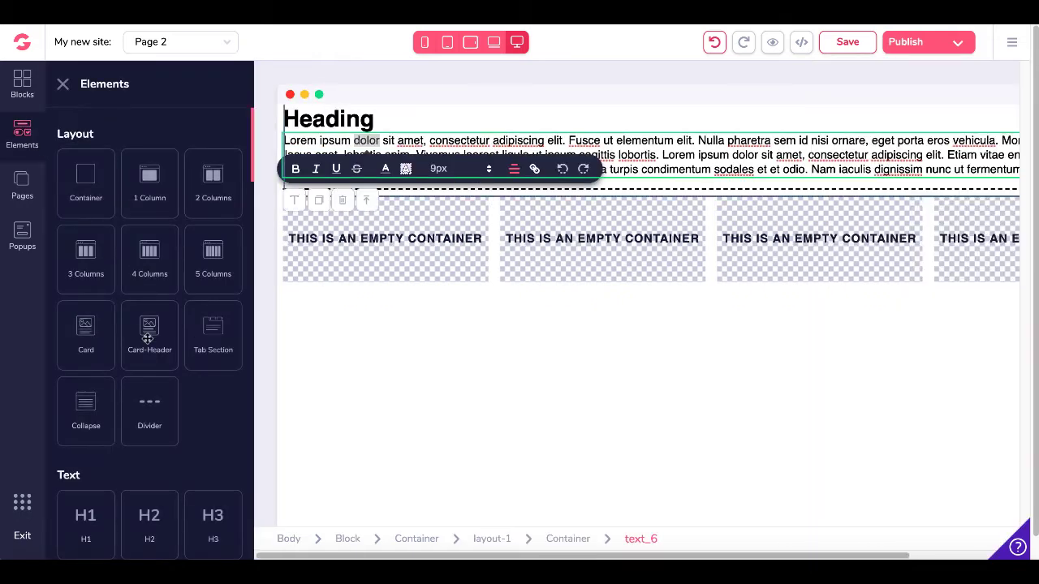
{"action": "scroll", "coordinate": [149, 343], "scroll_direction": "down", "scroll_amount": 5}
{"action": "scroll", "coordinate": [148, 342], "scroll_direction": "down", "scroll_amount": 4}
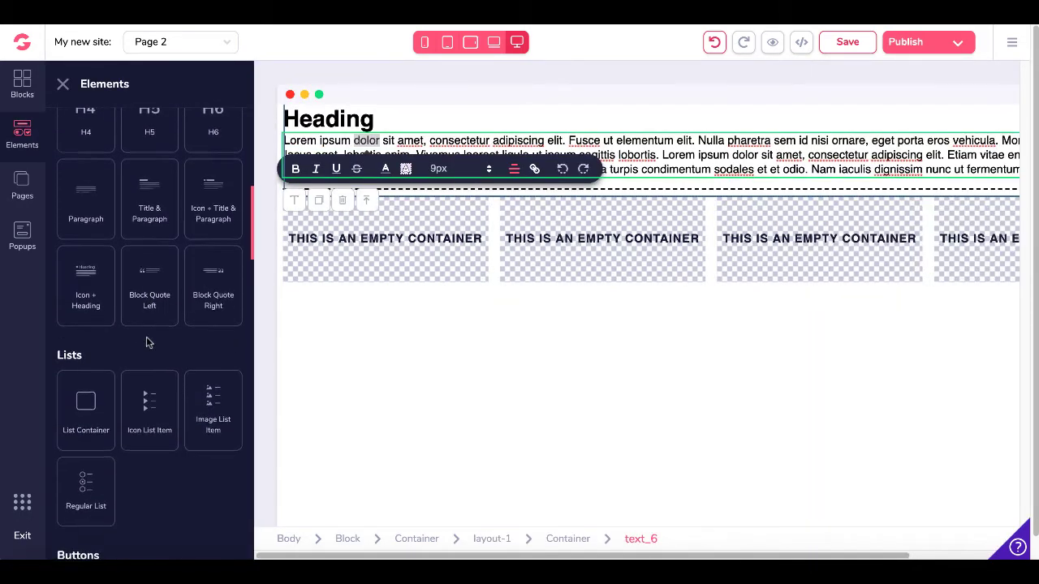
{"action": "scroll", "coordinate": [149, 343], "scroll_direction": "down", "scroll_amount": 1}
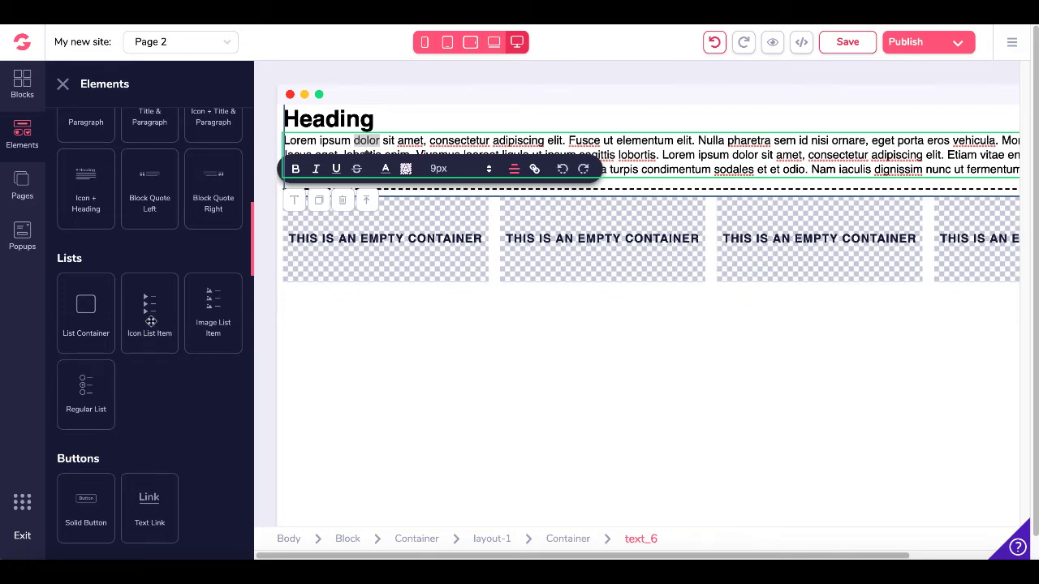
{"action": "left_click_drag", "start_coordinate": [150, 322], "coordinate": [367, 262]}
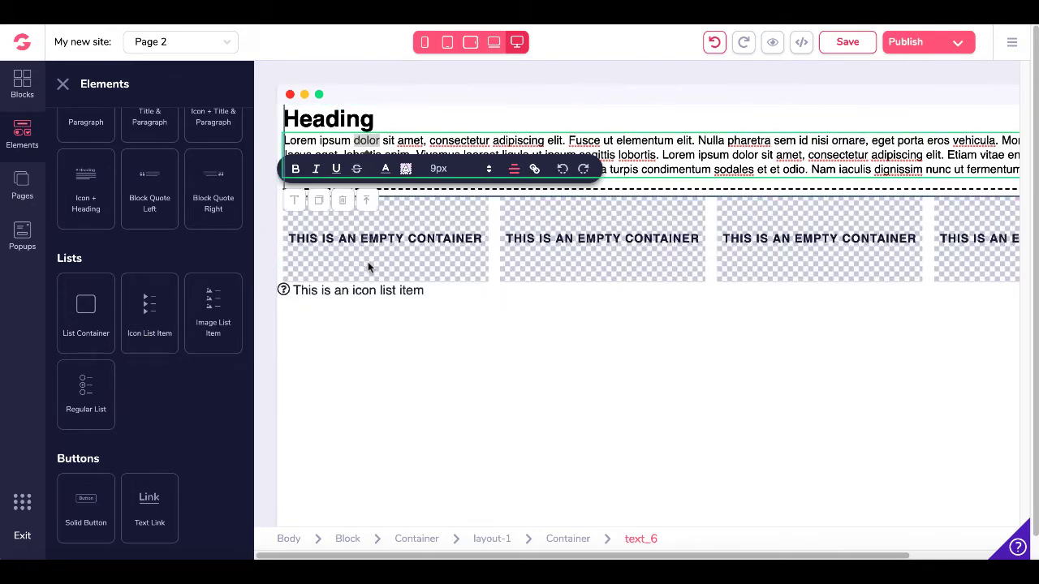
{"action": "left_click", "coordinate": [422, 291]}
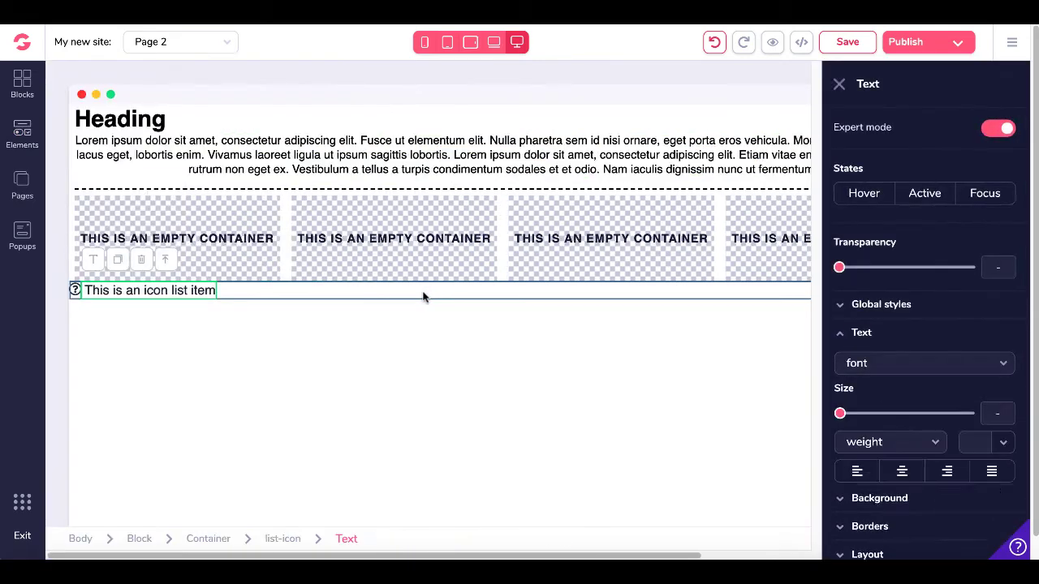
Change the list item's icon to fas fa-arrow-circle-right with size 4xl and apply the update
{"action": "left_click", "coordinate": [75, 292]}
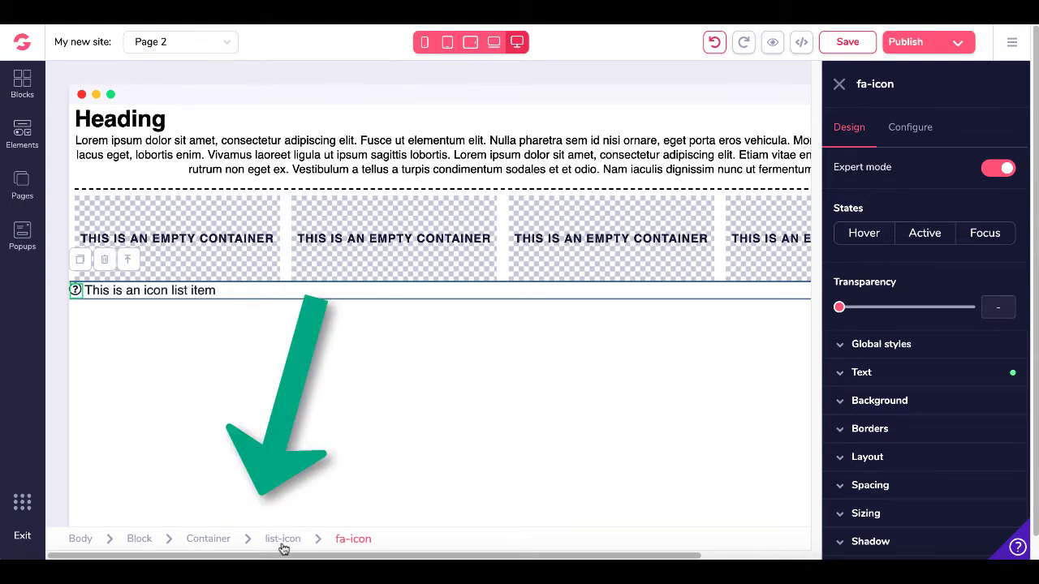
{"action": "left_click", "coordinate": [917, 132]}
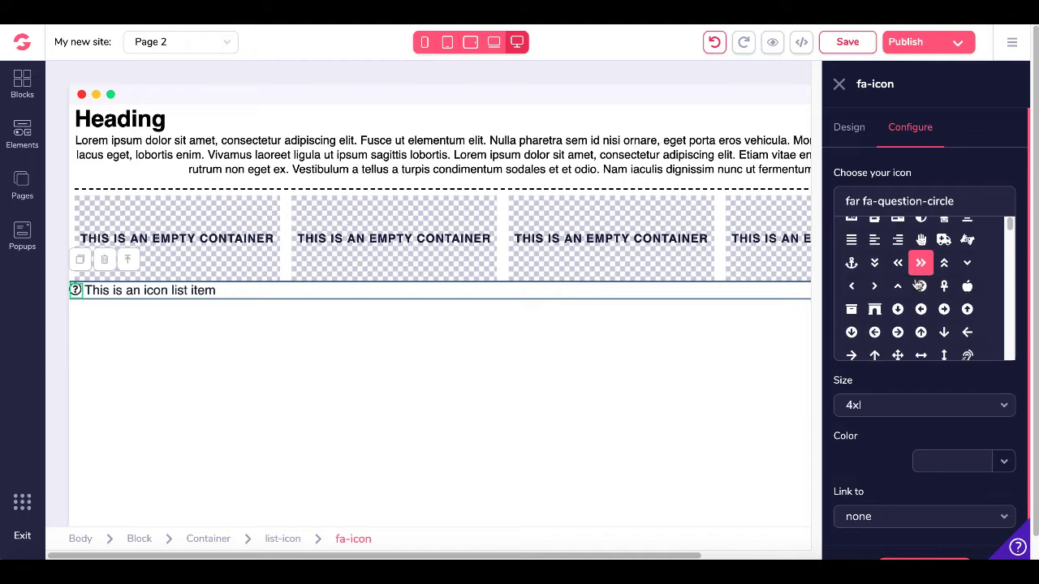
{"action": "scroll", "coordinate": [913, 276], "scroll_direction": "down", "scroll_amount": 2}
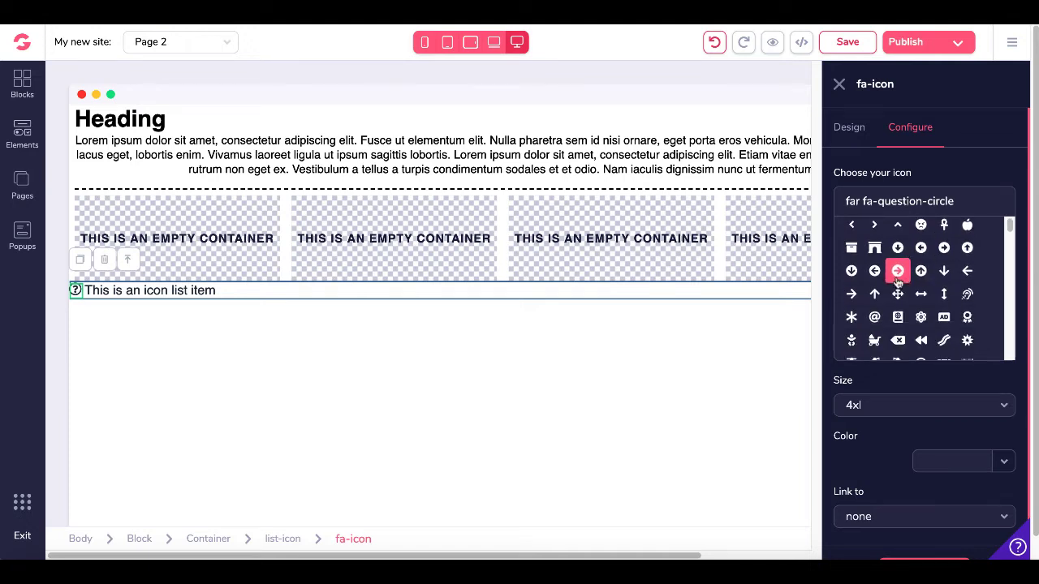
{"action": "left_click", "coordinate": [897, 273]}
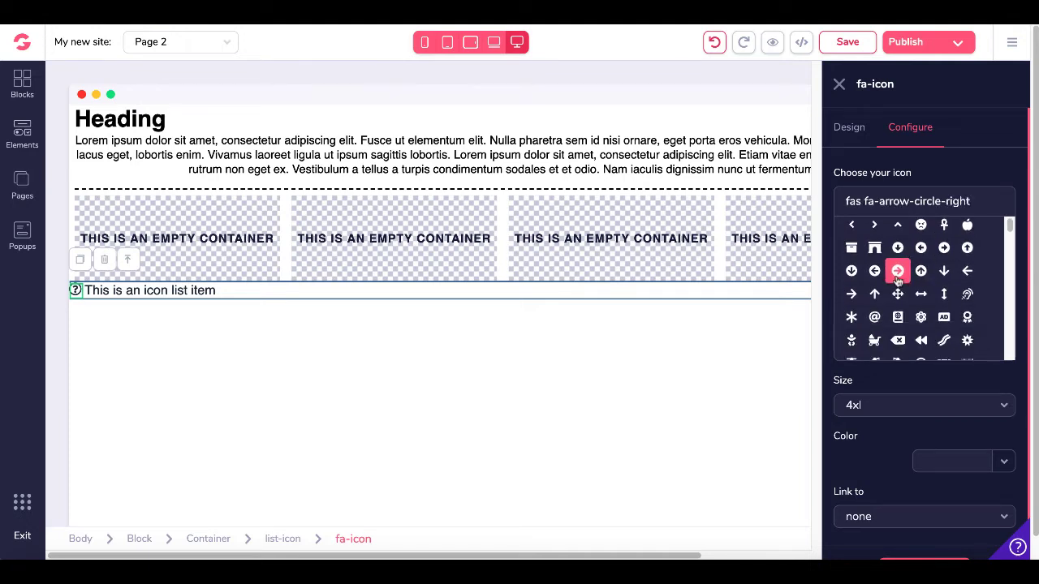
{"action": "left_click_drag", "start_coordinate": [898, 281], "coordinate": [894, 536]}
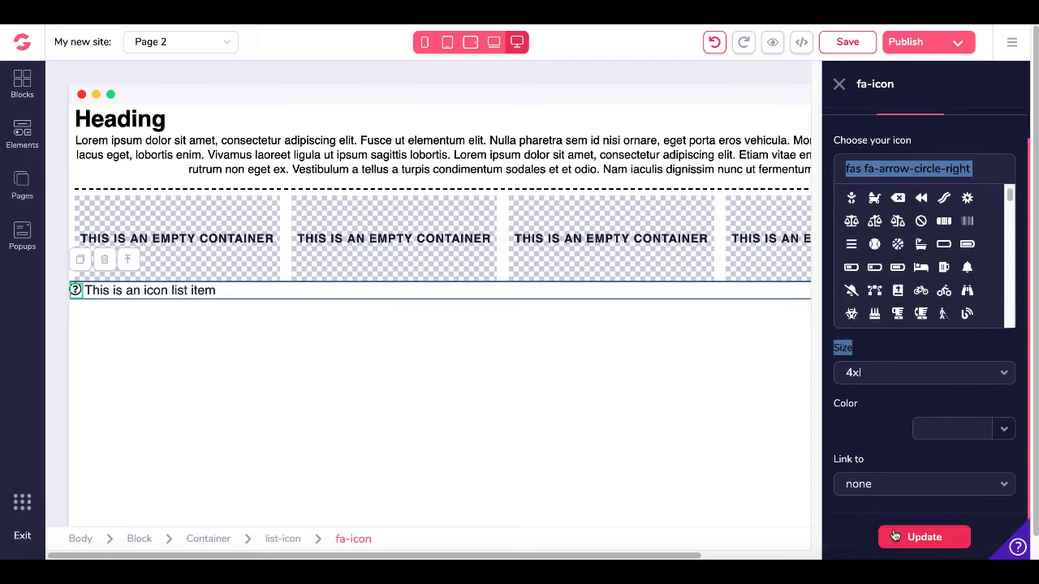
{"action": "left_click", "coordinate": [898, 539]}
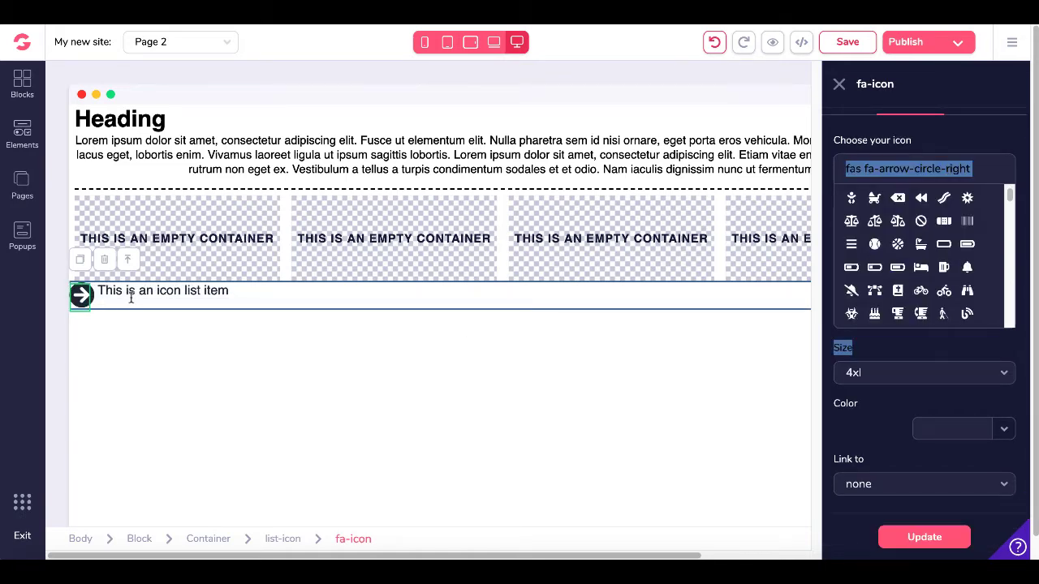
{"action": "left_click", "coordinate": [214, 292]}
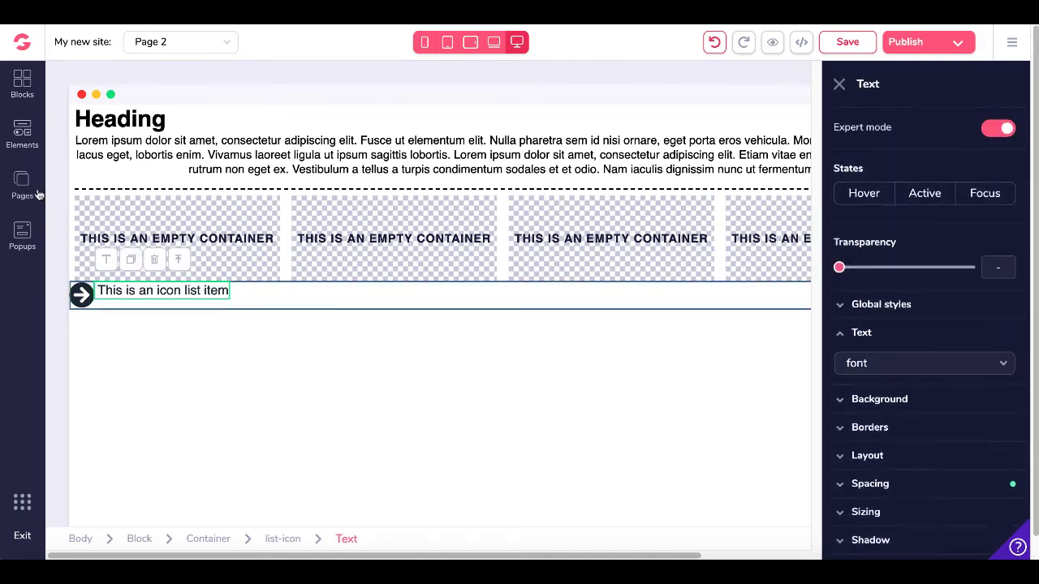
Add a solid button to the second column of the four-column row
{"action": "left_click", "coordinate": [21, 132]}
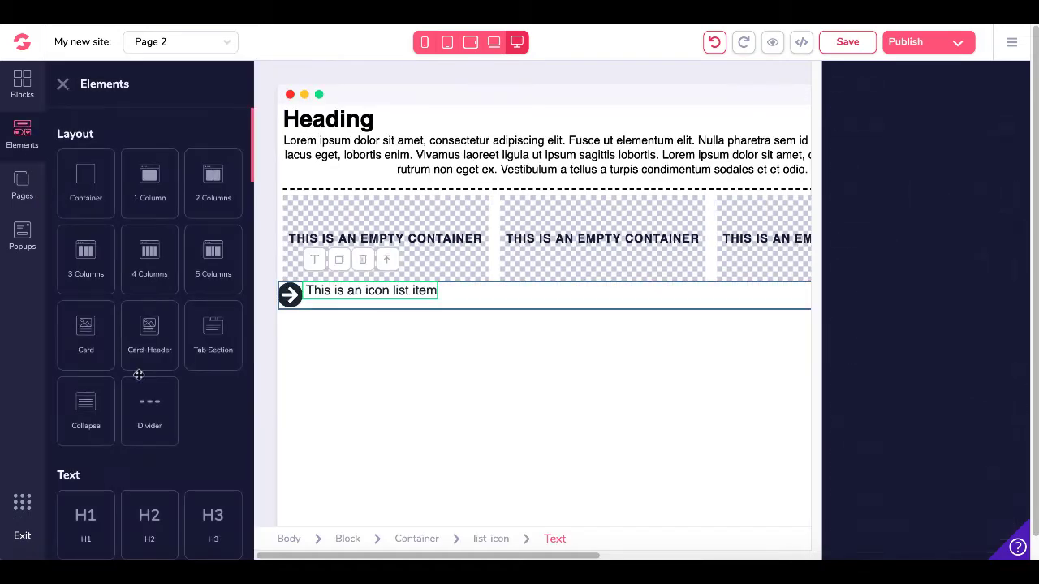
{"action": "scroll", "coordinate": [144, 394], "scroll_direction": "down", "scroll_amount": 5}
{"action": "scroll", "coordinate": [144, 394], "scroll_direction": "down", "scroll_amount": 2}
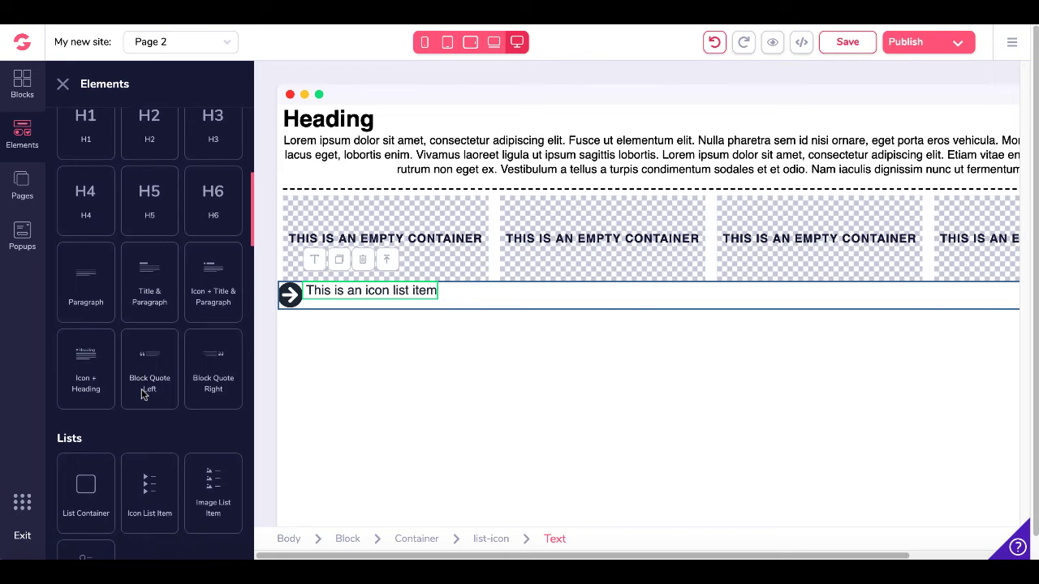
{"action": "scroll", "coordinate": [142, 391], "scroll_direction": "down", "scroll_amount": 6}
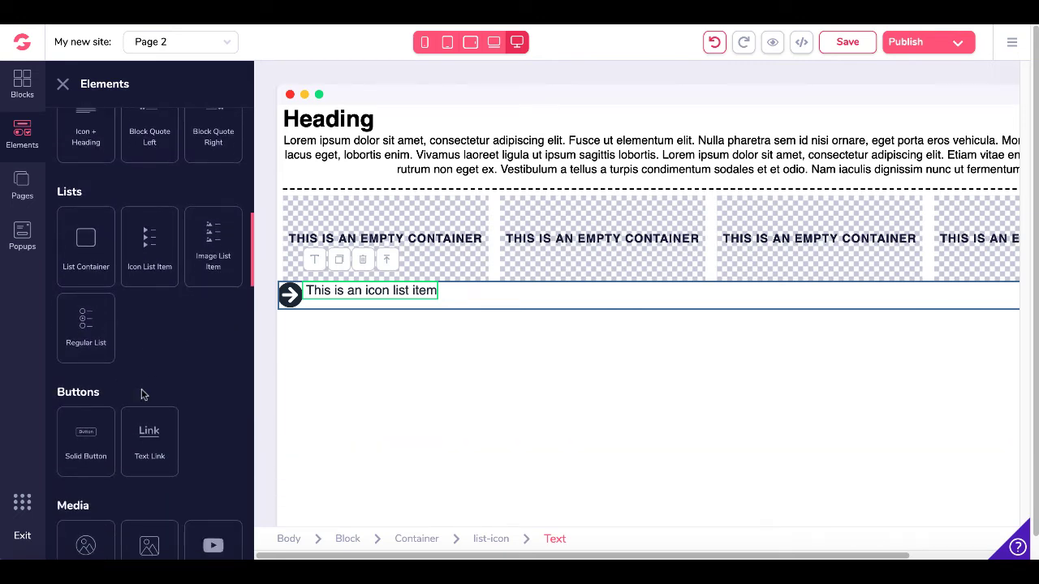
{"action": "scroll", "coordinate": [142, 394], "scroll_direction": "down", "scroll_amount": 2}
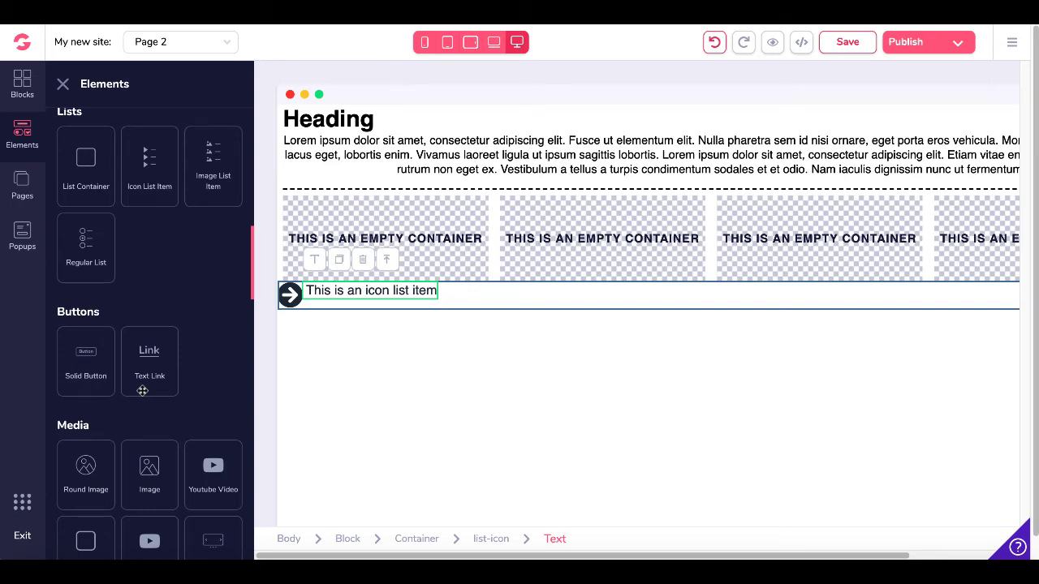
{"action": "left_click_drag", "start_coordinate": [93, 371], "coordinate": [593, 249]}
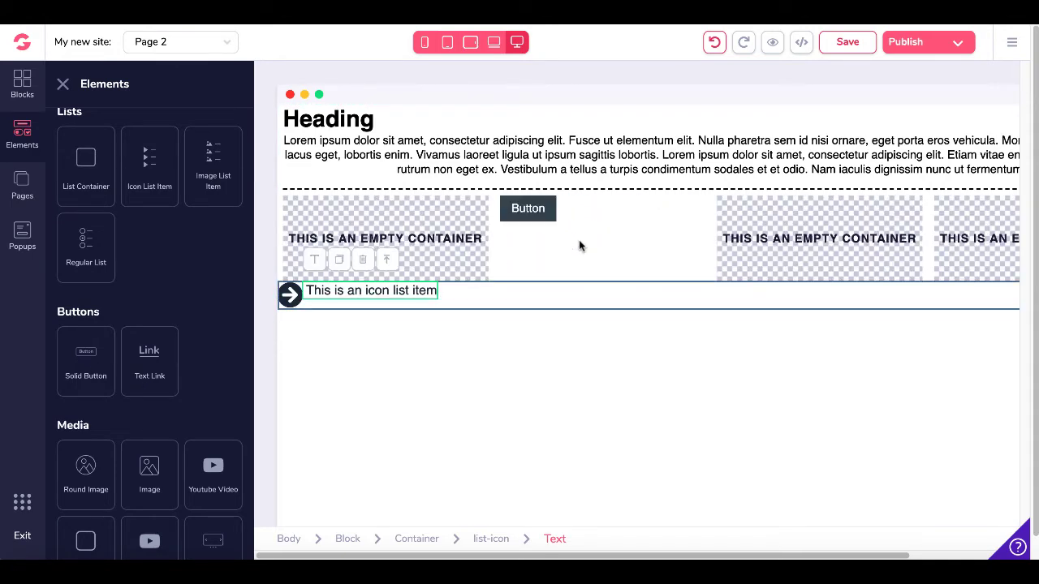
Examine the link destination options available for the new button
{"action": "left_click", "coordinate": [548, 214]}
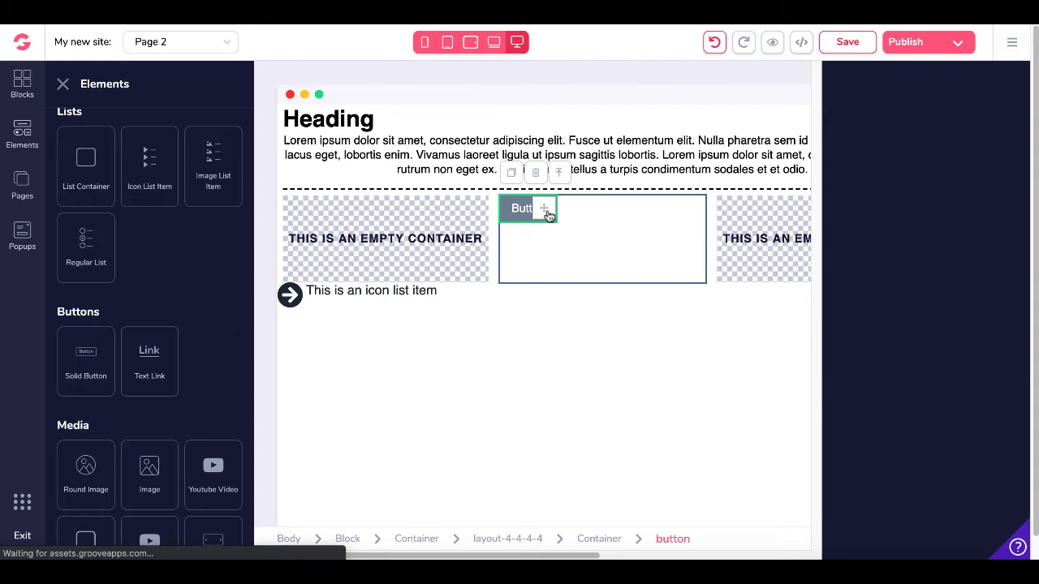
{"action": "left_click", "coordinate": [906, 130]}
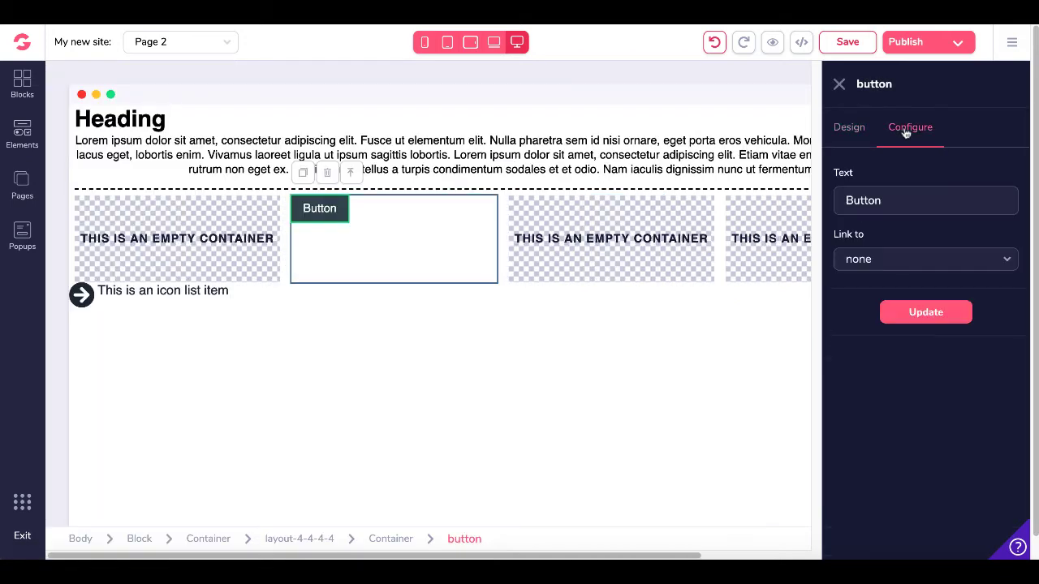
{"action": "left_click", "coordinate": [887, 259]}
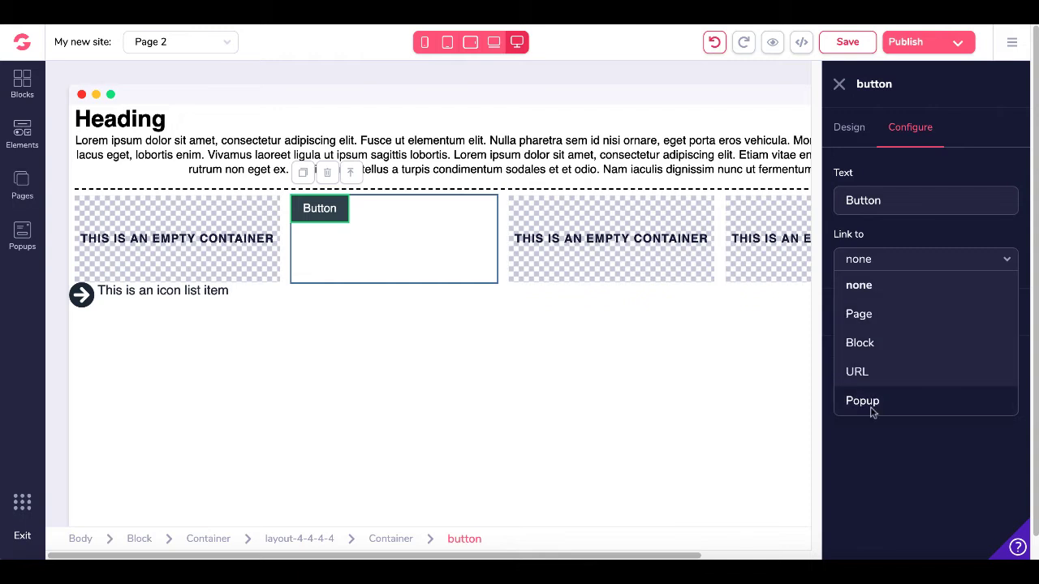
Turn off expert mode for the button and set its background color to red #DC1818
{"action": "left_click", "coordinate": [849, 128]}
{"action": "left_click", "coordinate": [1004, 176]}
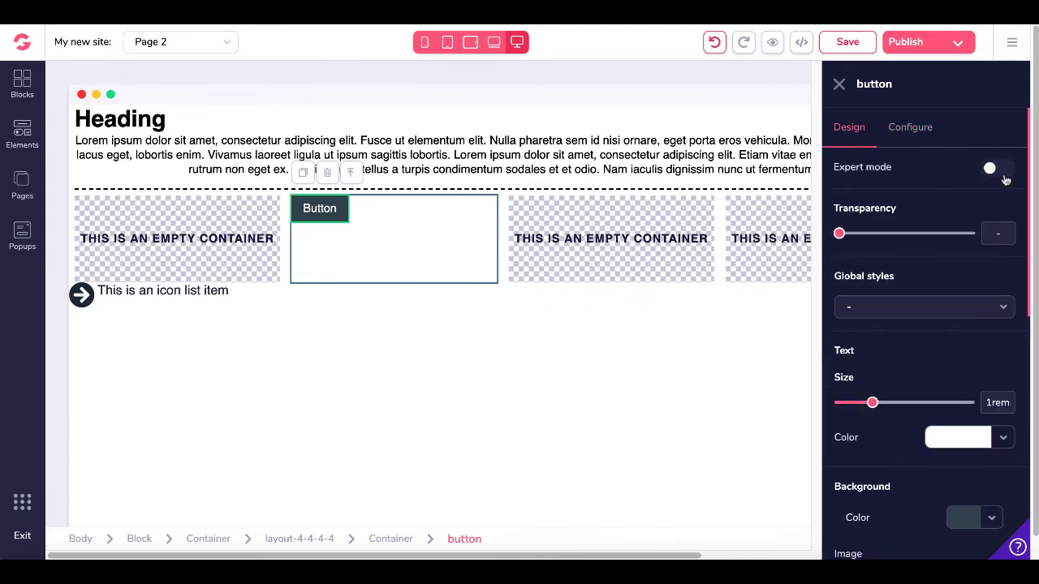
{"action": "scroll", "coordinate": [923, 367], "scroll_direction": "down", "scroll_amount": 5}
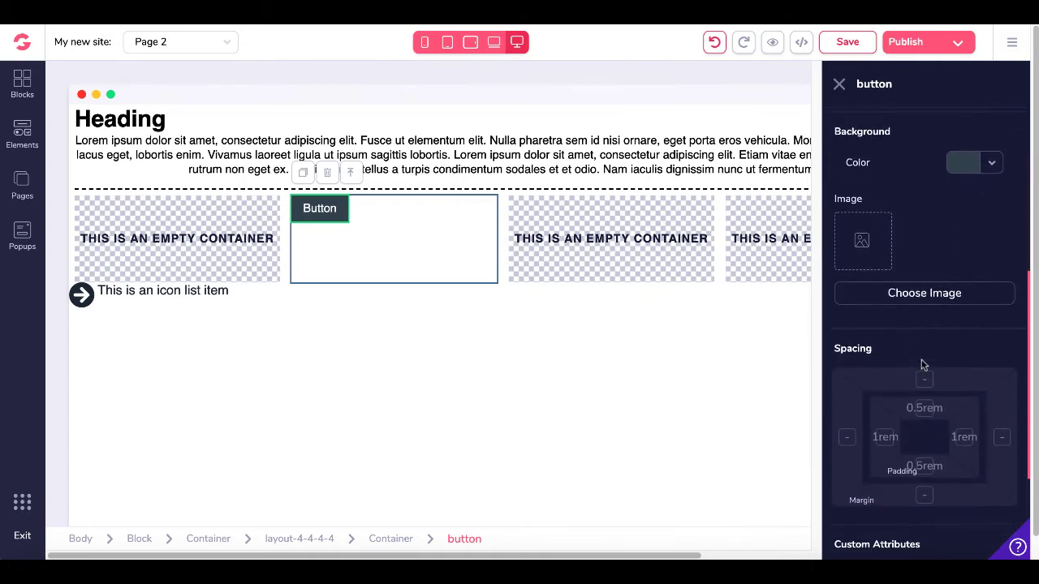
{"action": "scroll", "coordinate": [906, 248], "scroll_direction": "down", "scroll_amount": 1}
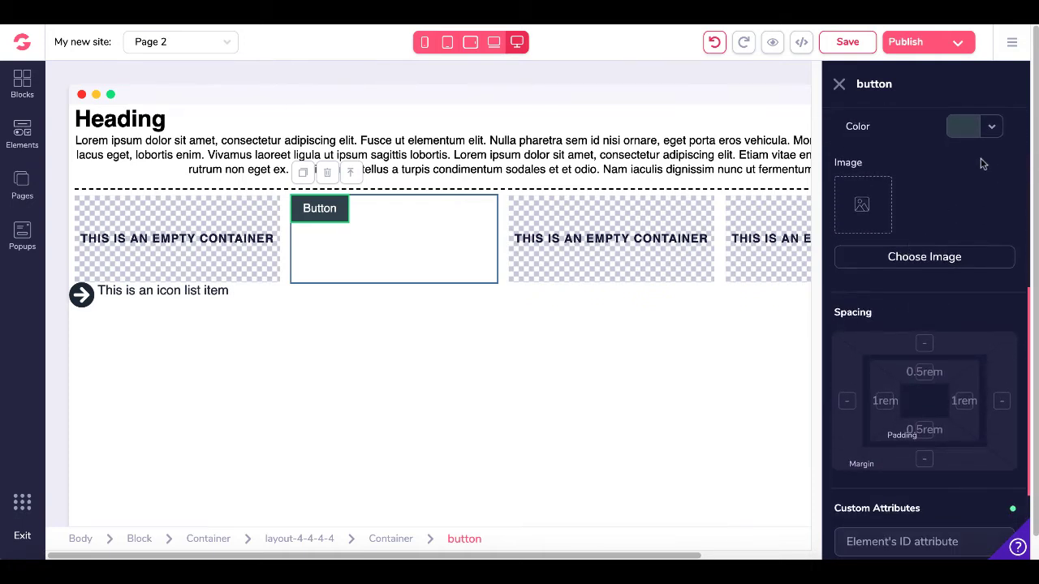
{"action": "left_click", "coordinate": [991, 130]}
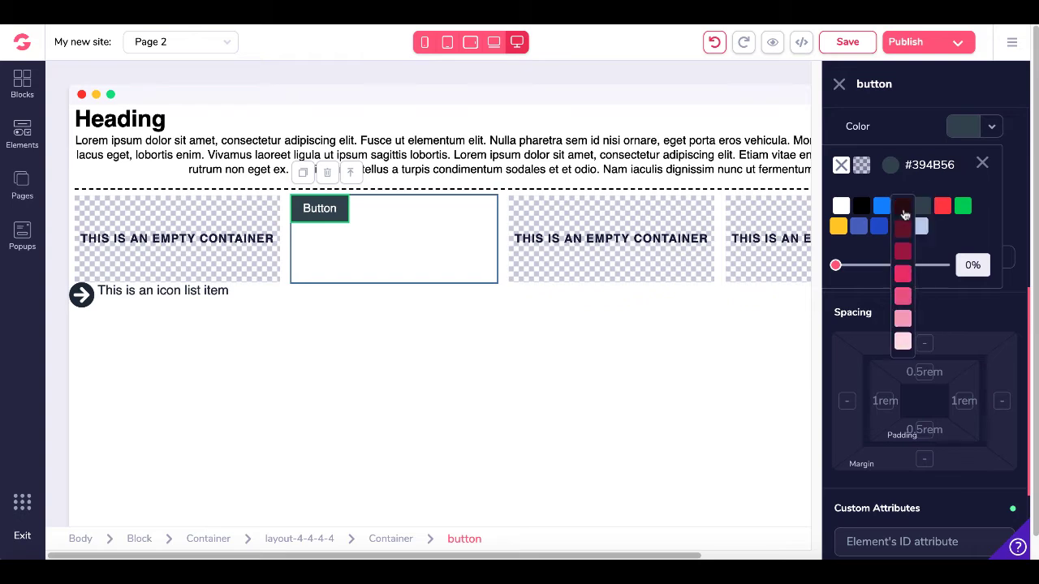
{"action": "left_click", "coordinate": [902, 206]}
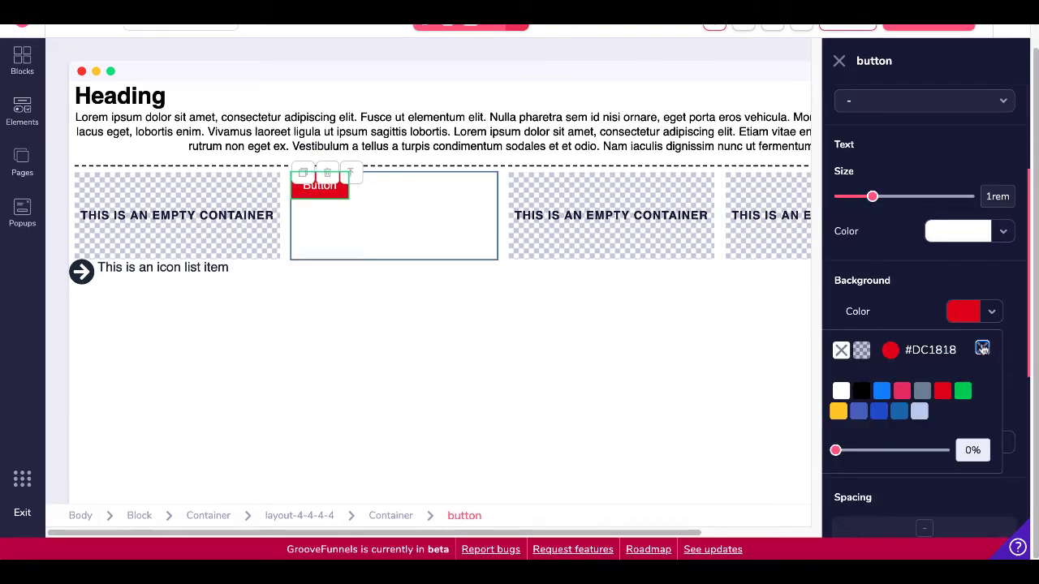
{"action": "left_click", "coordinate": [980, 347]}
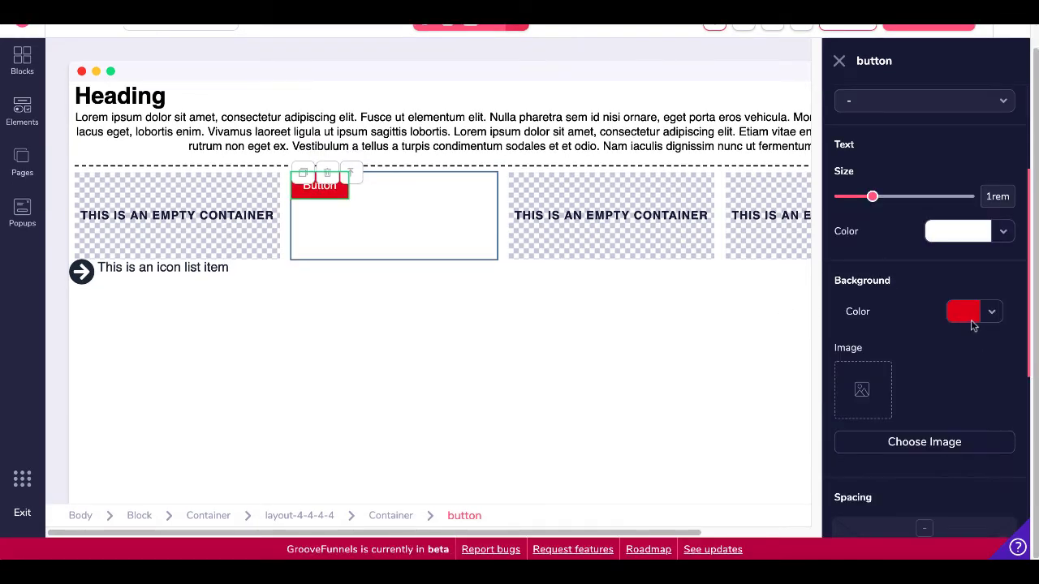
{"action": "left_click", "coordinate": [385, 225]}
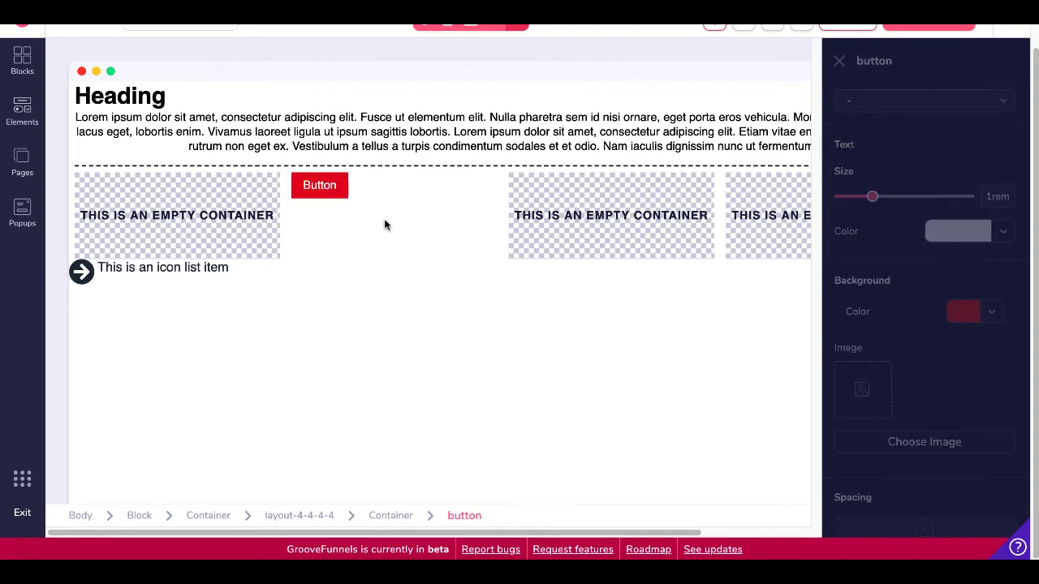
Insert a YouTube video element directly below the heading and close the element library
{"action": "left_click", "coordinate": [22, 110]}
{"action": "scroll", "coordinate": [206, 398], "scroll_direction": "down", "scroll_amount": 5}
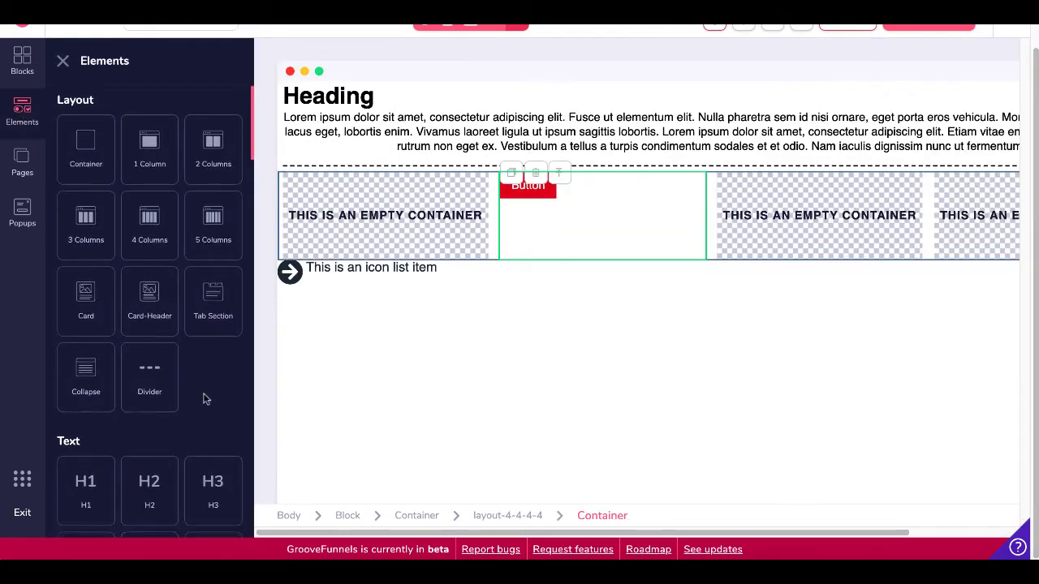
{"action": "scroll", "coordinate": [205, 399], "scroll_direction": "down", "scroll_amount": 5}
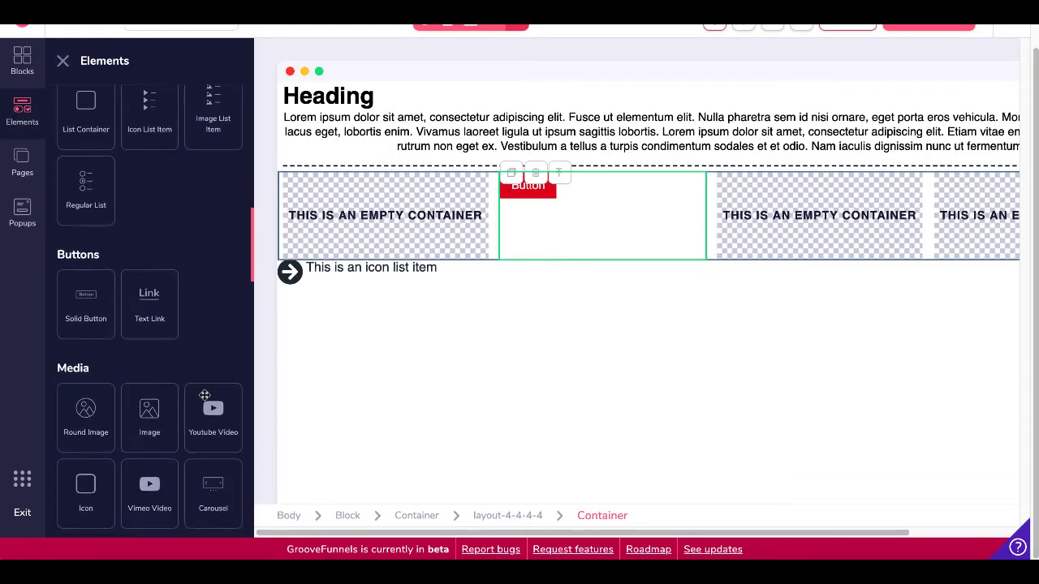
{"action": "scroll", "coordinate": [205, 395], "scroll_direction": "down", "scroll_amount": 2}
{"action": "left_click_drag", "start_coordinate": [208, 303], "coordinate": [470, 154]}
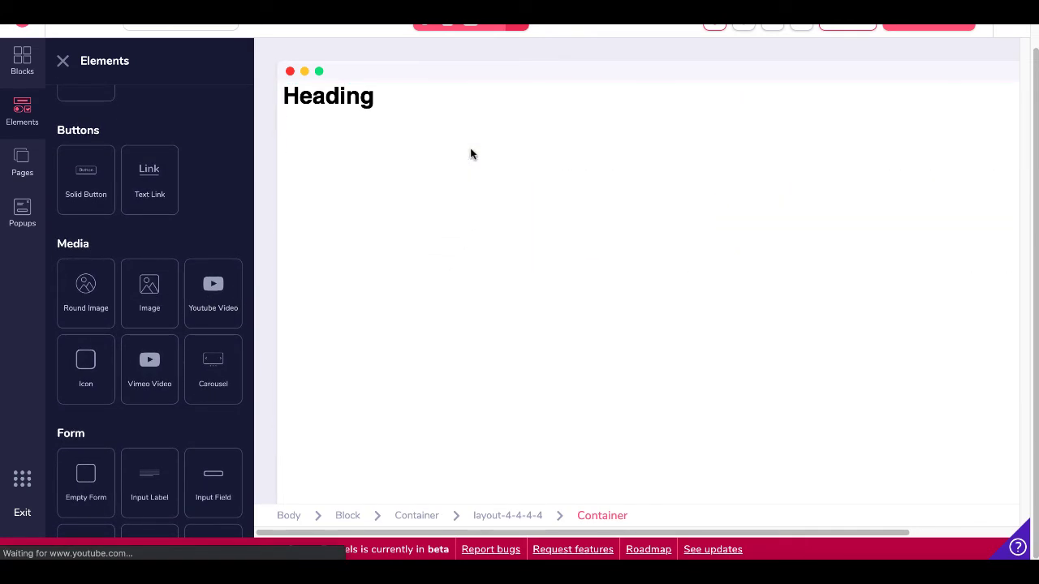
{"action": "scroll", "coordinate": [484, 271], "scroll_direction": "down", "scroll_amount": 2}
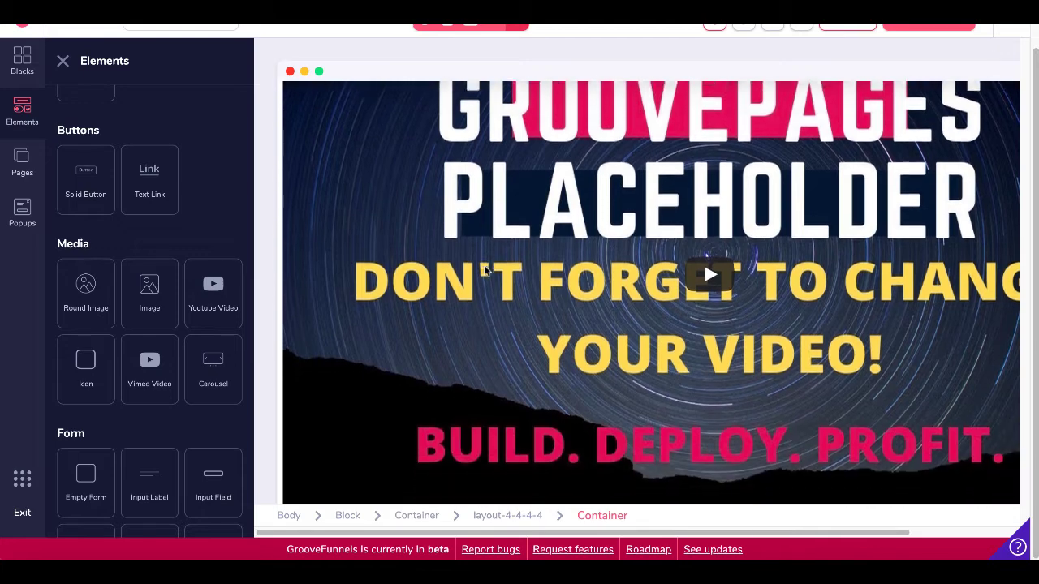
{"action": "scroll", "coordinate": [484, 271], "scroll_direction": "up", "scroll_amount": 1}
{"action": "scroll", "coordinate": [484, 272], "scroll_direction": "up", "scroll_amount": 2}
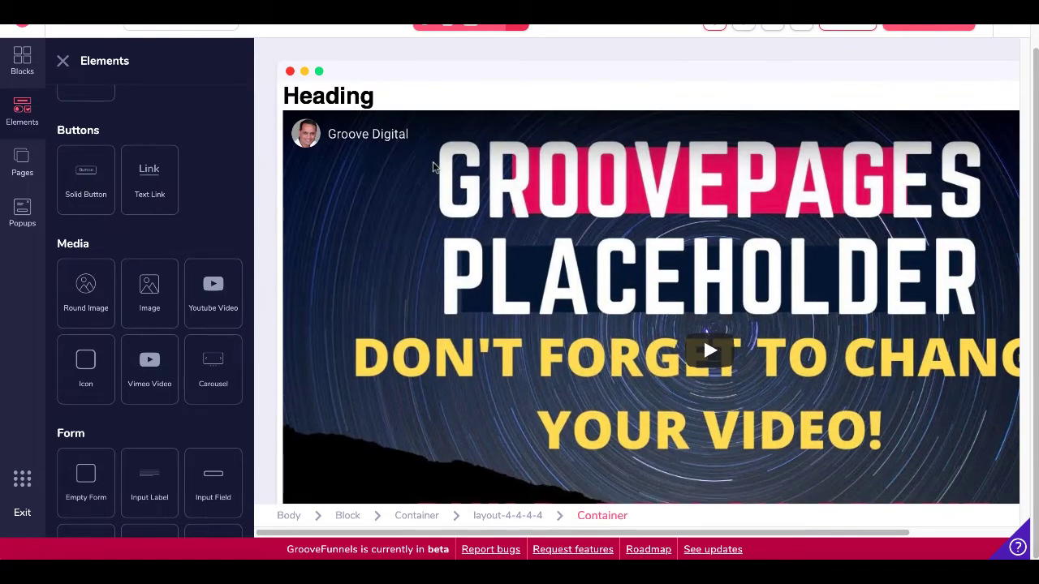
{"action": "left_click", "coordinate": [64, 63]}
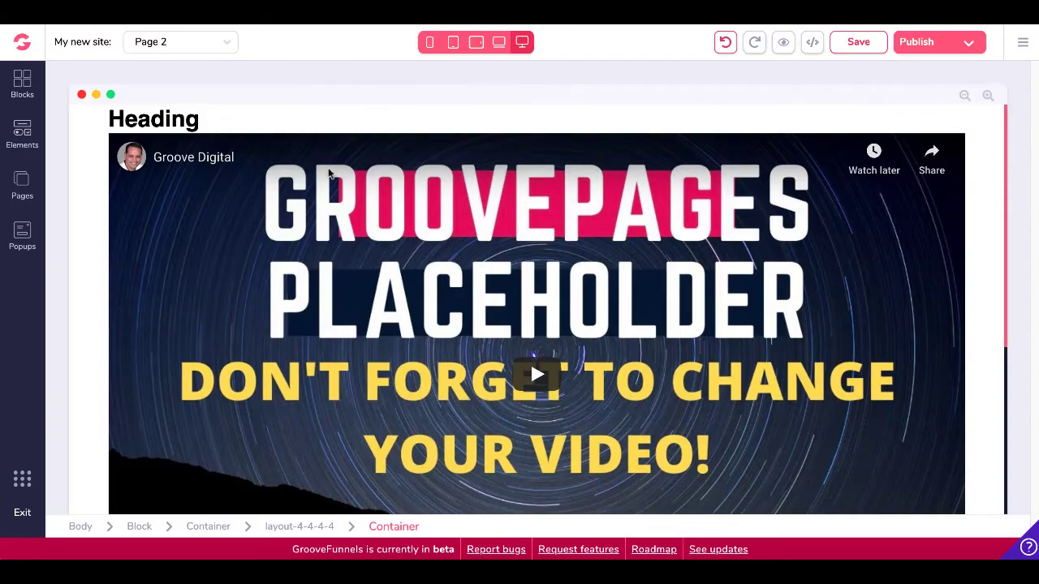
Check the YouTube video's ID, autoplay and aspect ratio settings, and delete the video from the page
{"action": "left_click", "coordinate": [232, 161]}
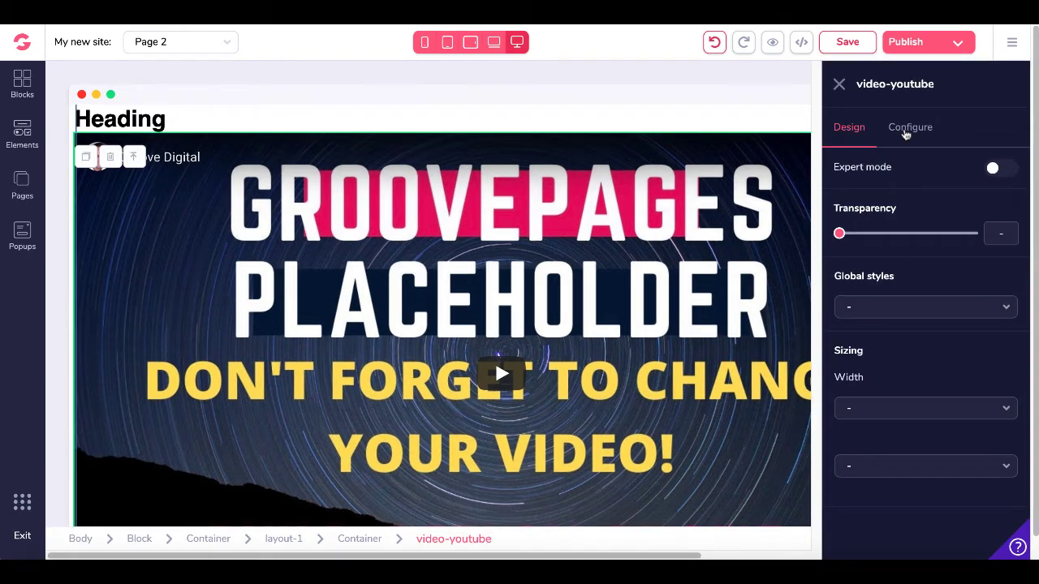
{"action": "left_click", "coordinate": [906, 130]}
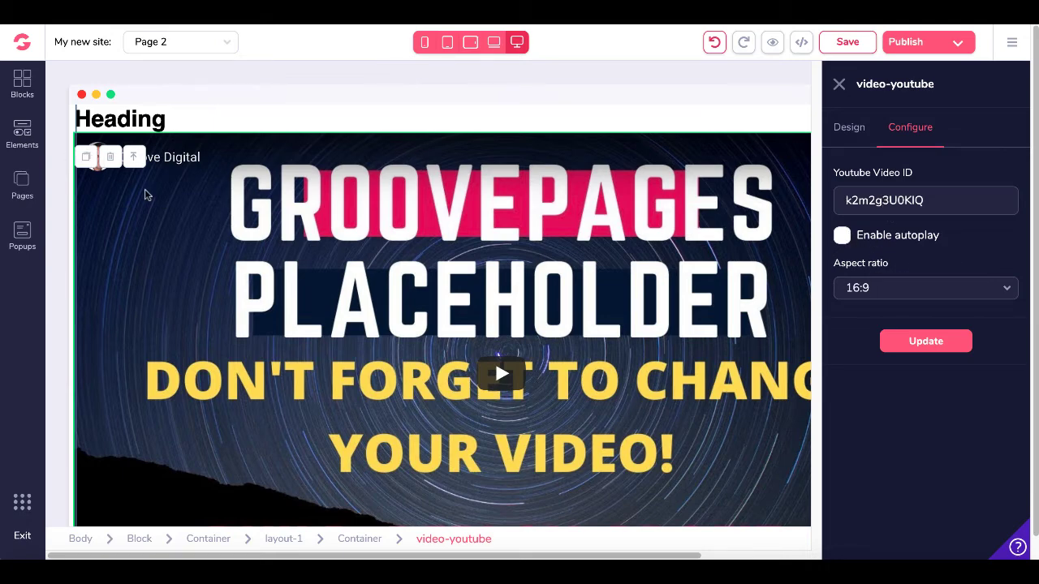
{"action": "left_click", "coordinate": [110, 160]}
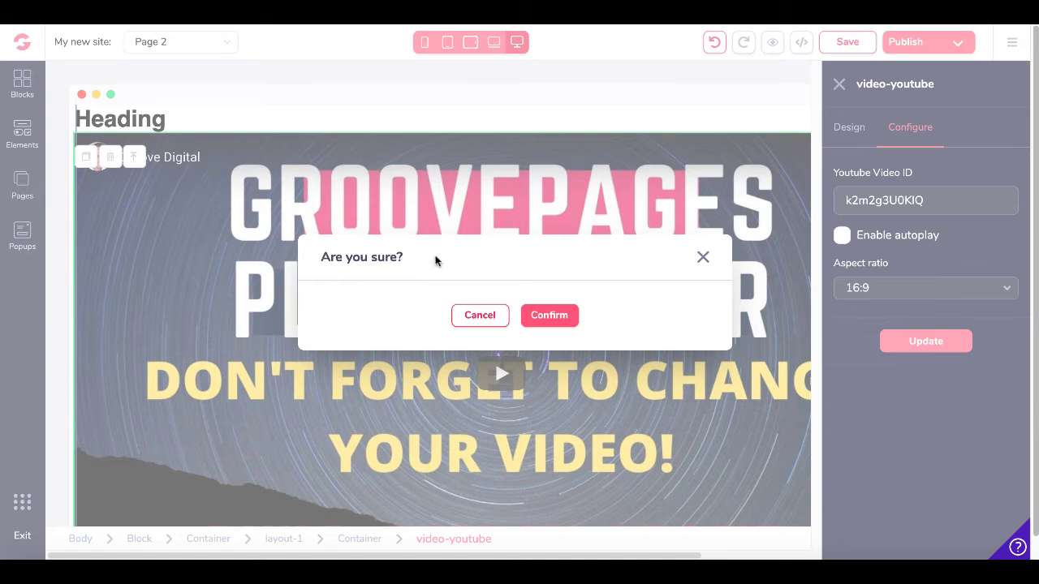
{"action": "left_click", "coordinate": [544, 321]}
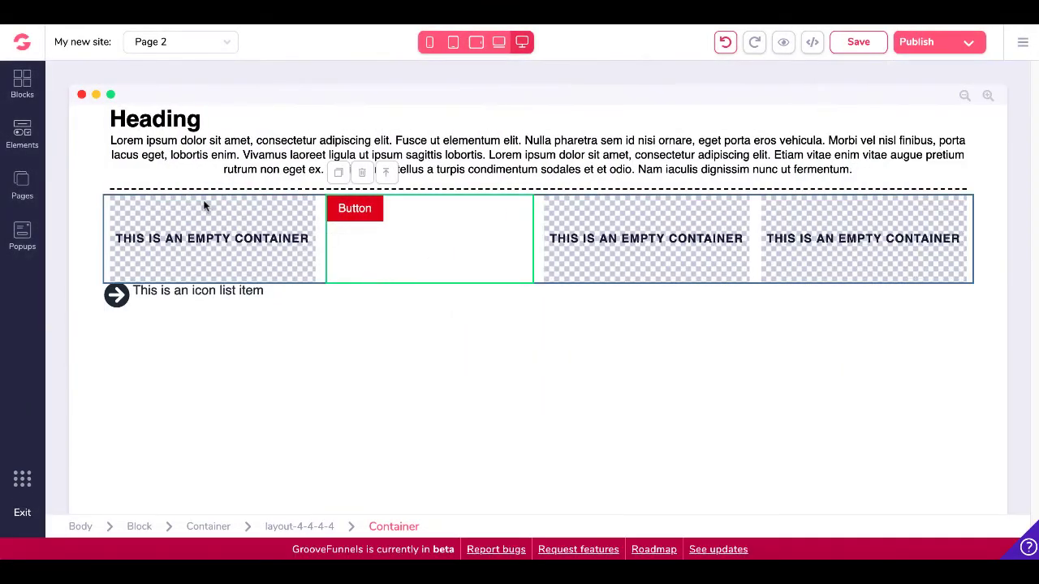
Insert an empty form container below the icon list item and place a text area directly above the form
{"action": "left_click", "coordinate": [22, 134]}
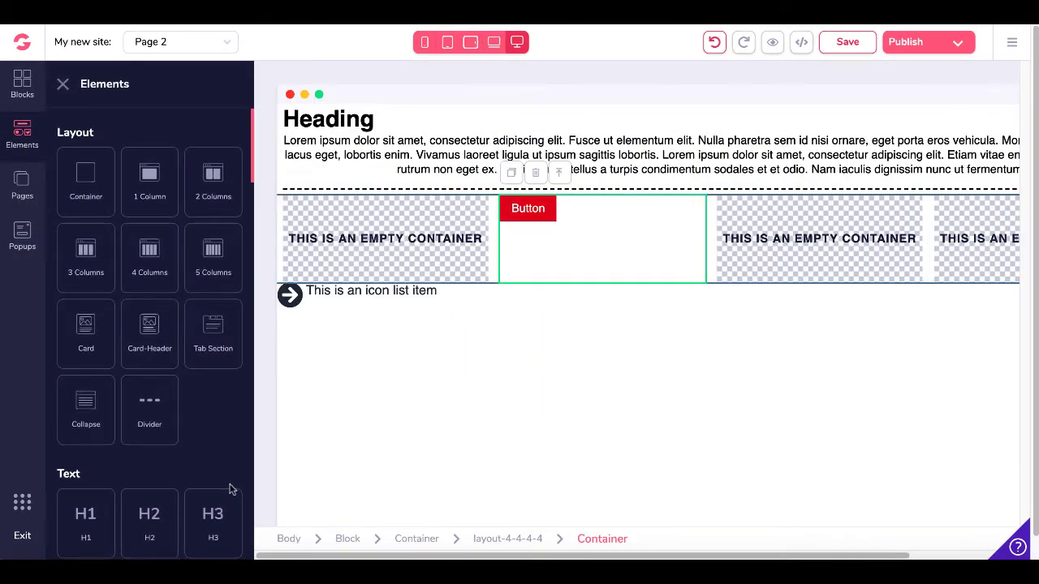
{"action": "scroll", "coordinate": [231, 487], "scroll_direction": "down", "scroll_amount": 6}
{"action": "scroll", "coordinate": [230, 486], "scroll_direction": "down", "scroll_amount": 10}
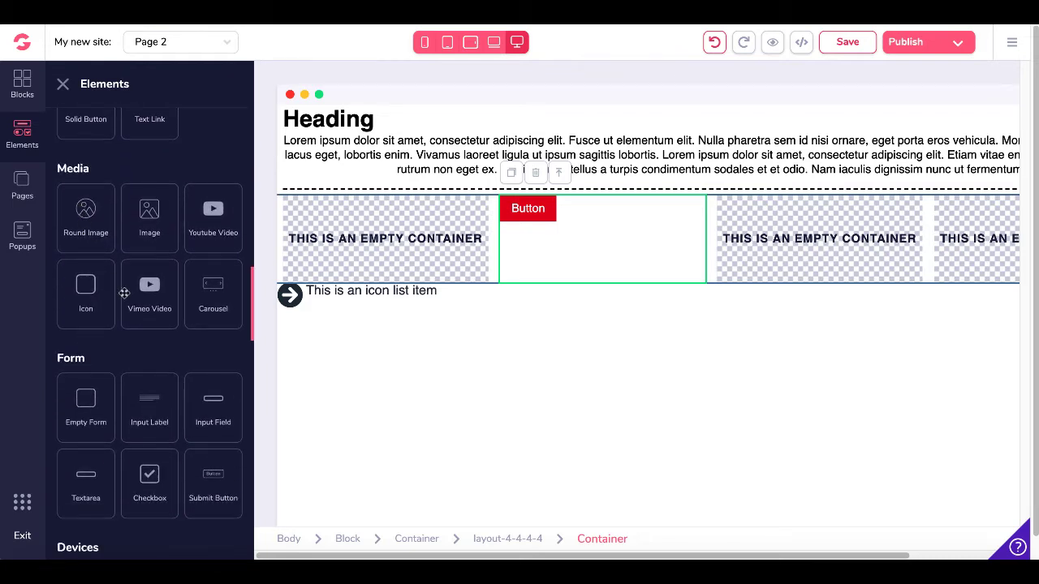
{"action": "scroll", "coordinate": [178, 338], "scroll_direction": "down", "scroll_amount": 2}
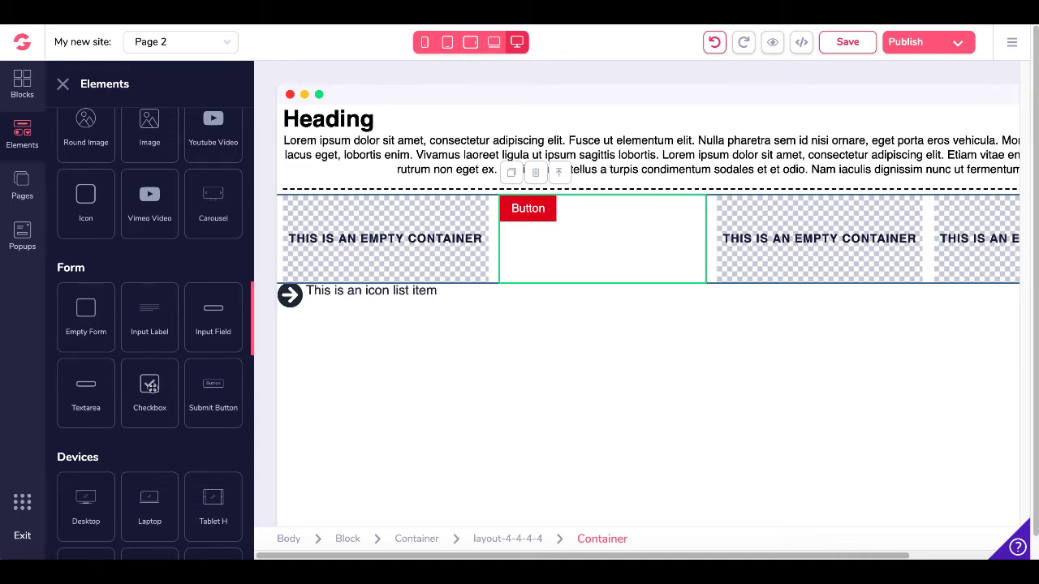
{"action": "left_click_drag", "start_coordinate": [92, 321], "coordinate": [457, 348]}
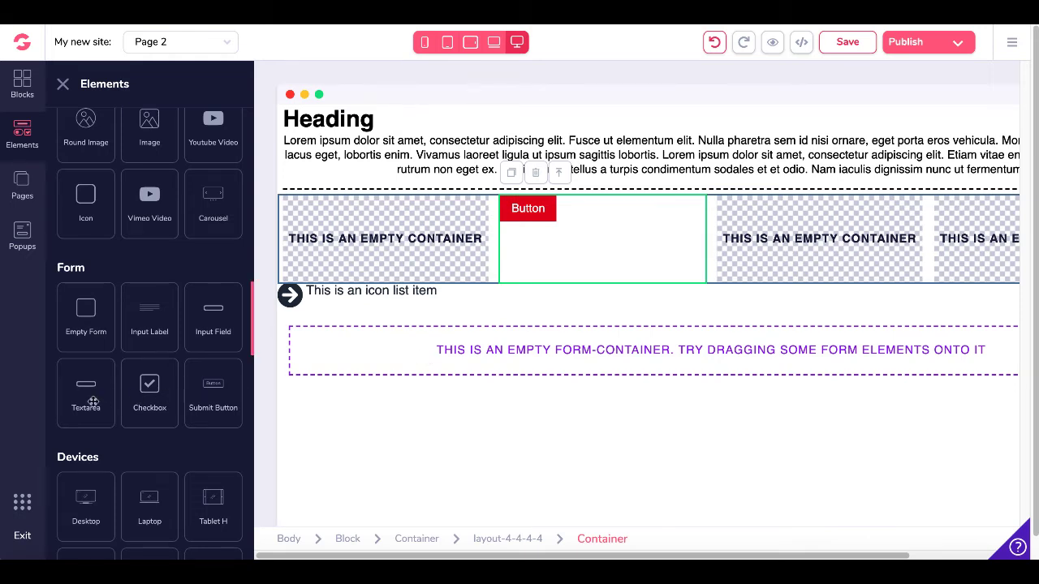
{"action": "left_click_drag", "start_coordinate": [282, 406], "coordinate": [352, 366]}
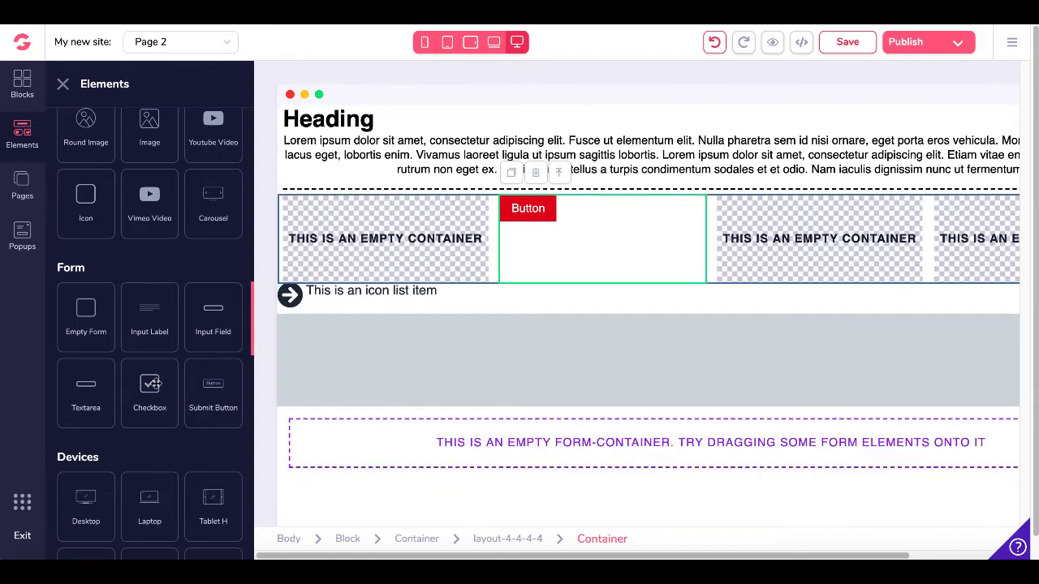
Add a checkbox inside the form container and check its configuration and design settings
{"action": "left_click_drag", "start_coordinate": [155, 384], "coordinate": [352, 452]}
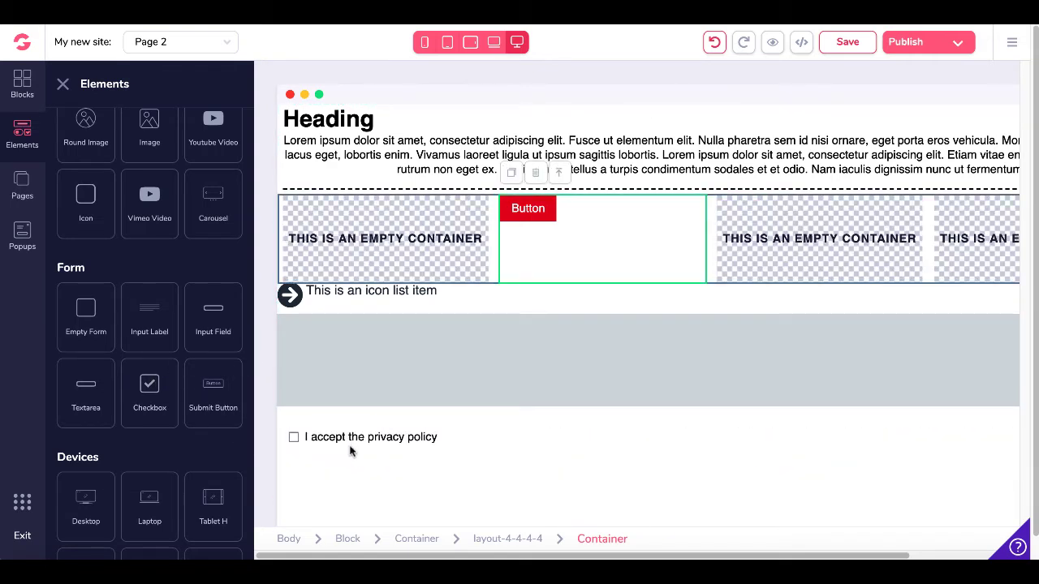
{"action": "left_click", "coordinate": [294, 440]}
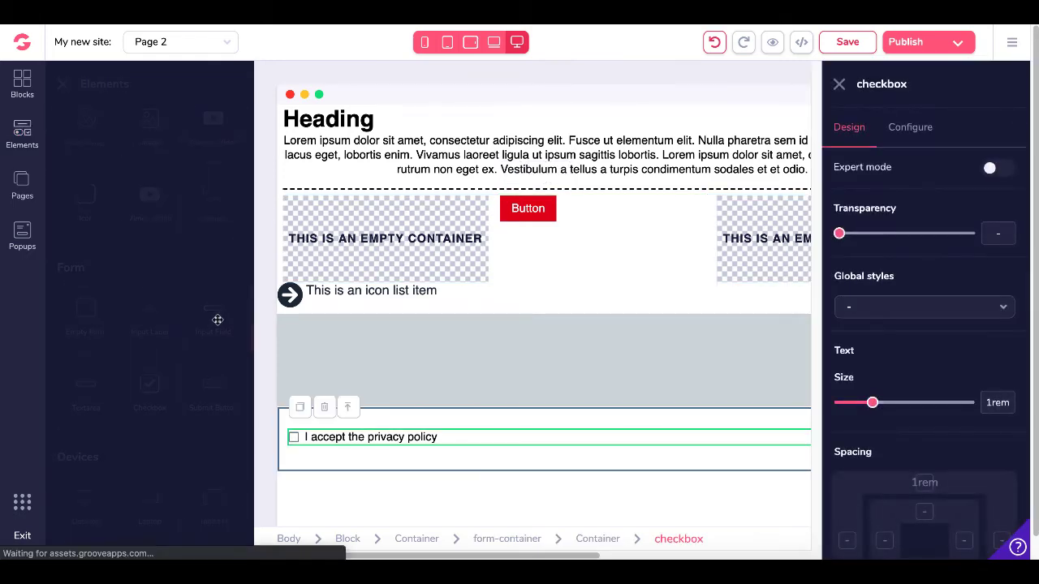
{"action": "left_click", "coordinate": [914, 130]}
{"action": "left_click", "coordinate": [863, 131]}
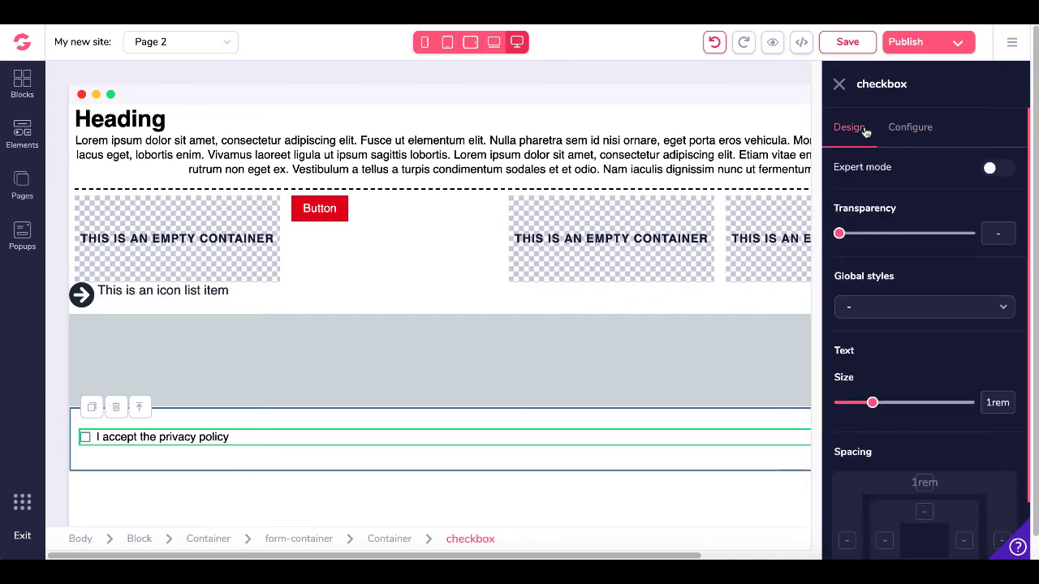
Insert a phone device mockup between the dashed divider and the four-column row
{"action": "left_click", "coordinate": [30, 139]}
{"action": "scroll", "coordinate": [133, 357], "scroll_direction": "down", "scroll_amount": 5}
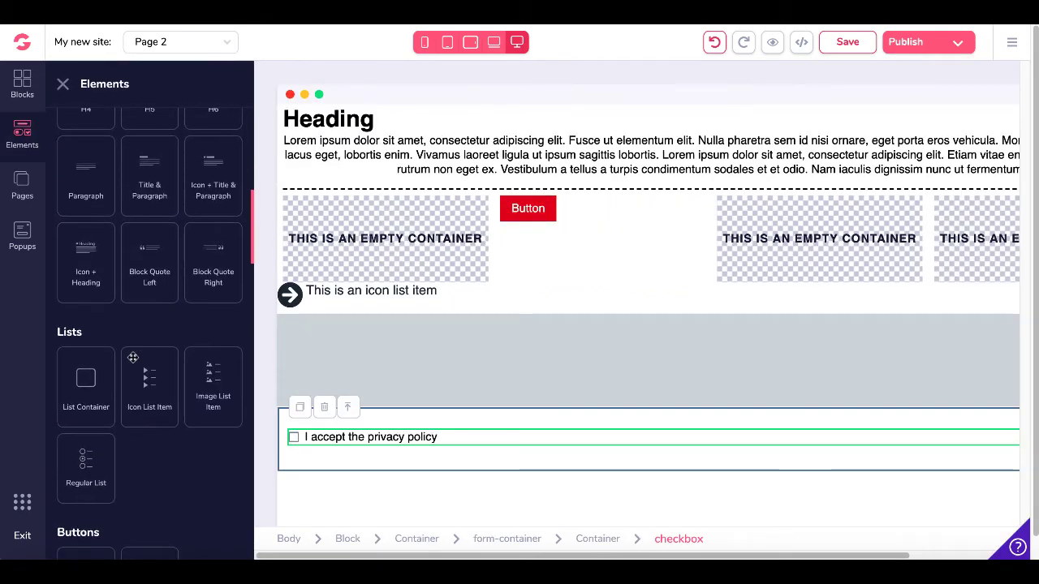
{"action": "scroll", "coordinate": [133, 358], "scroll_direction": "down", "scroll_amount": 6}
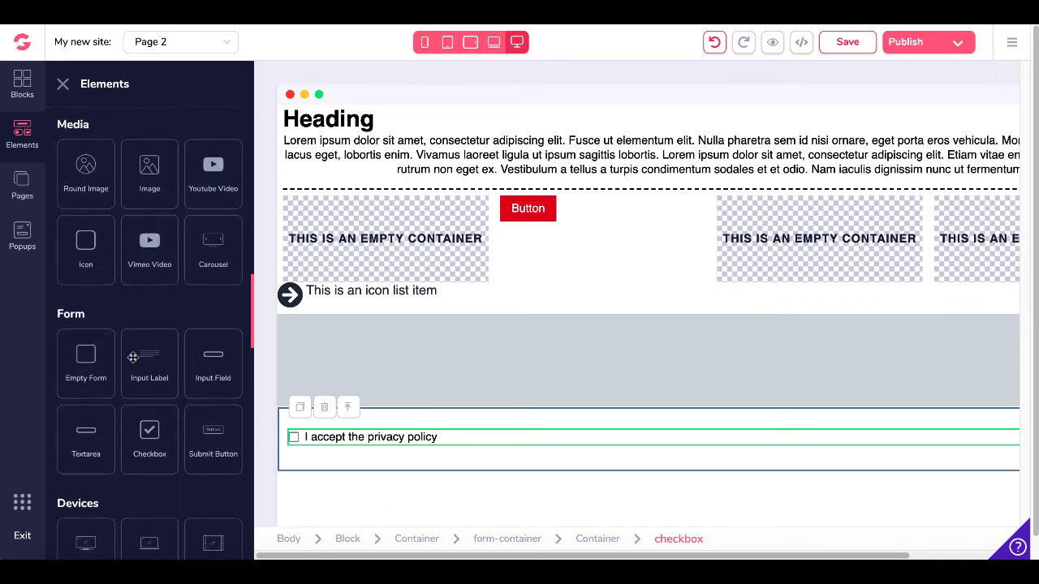
{"action": "scroll", "coordinate": [134, 357], "scroll_direction": "down", "scroll_amount": 5}
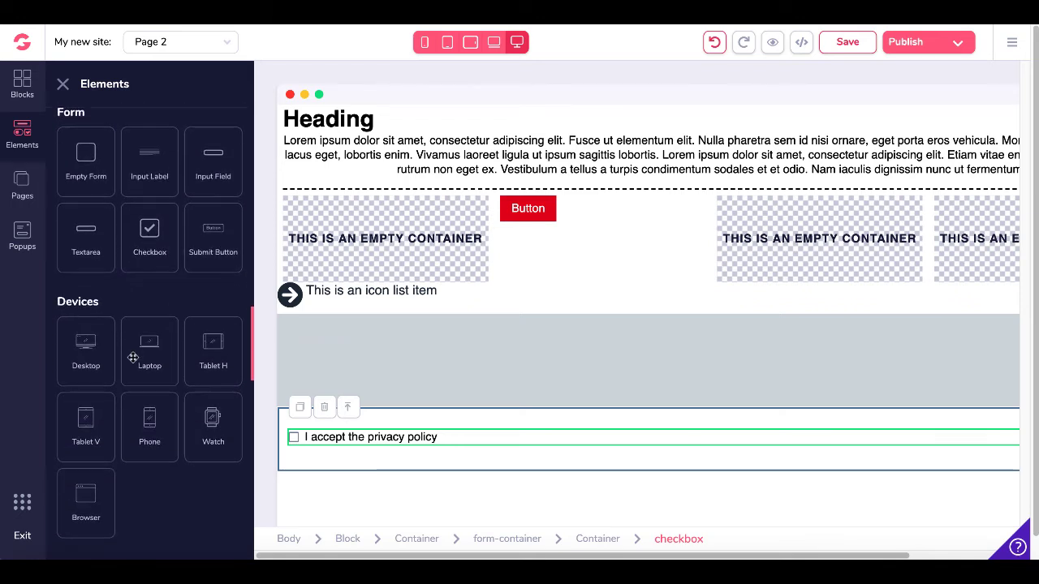
{"action": "scroll", "coordinate": [169, 329], "scroll_direction": "down", "scroll_amount": 3}
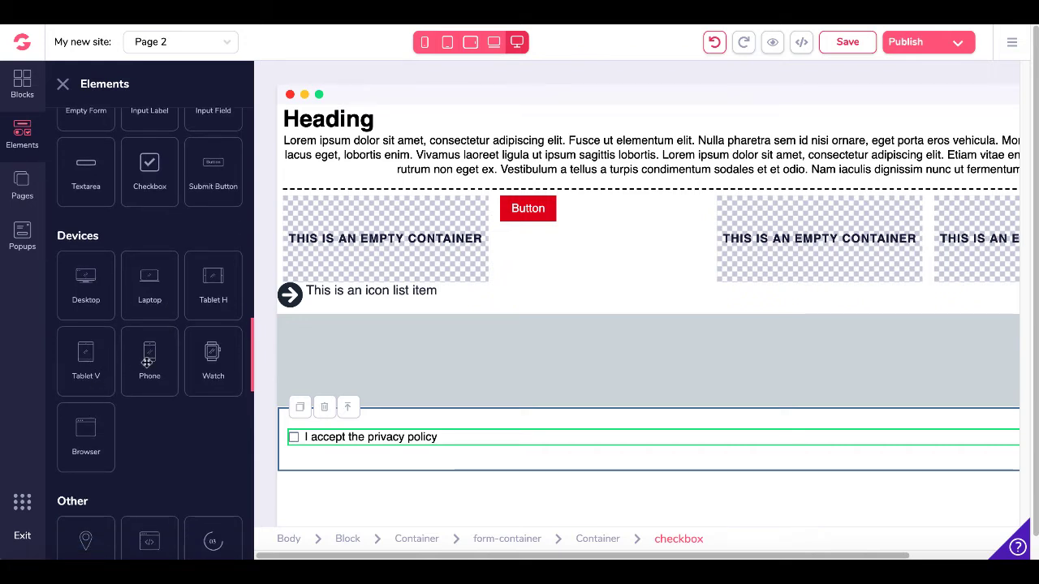
{"action": "left_click_drag", "start_coordinate": [149, 357], "coordinate": [457, 278]}
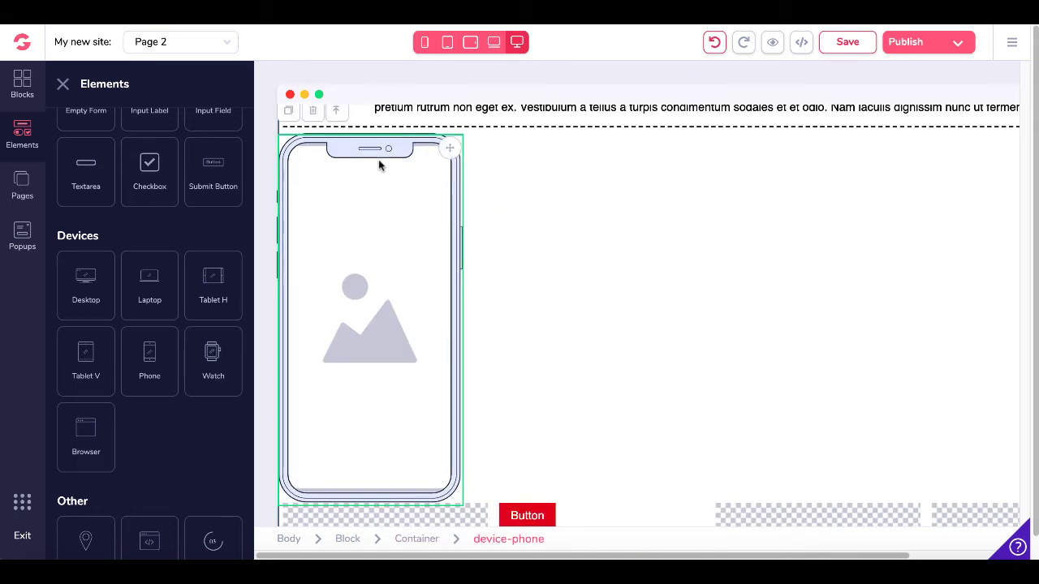
Search the free stock photos for "cat" and apply the photo of the orange cat on a wooden floor as the phone mockup's image
{"action": "left_click", "coordinate": [371, 343]}
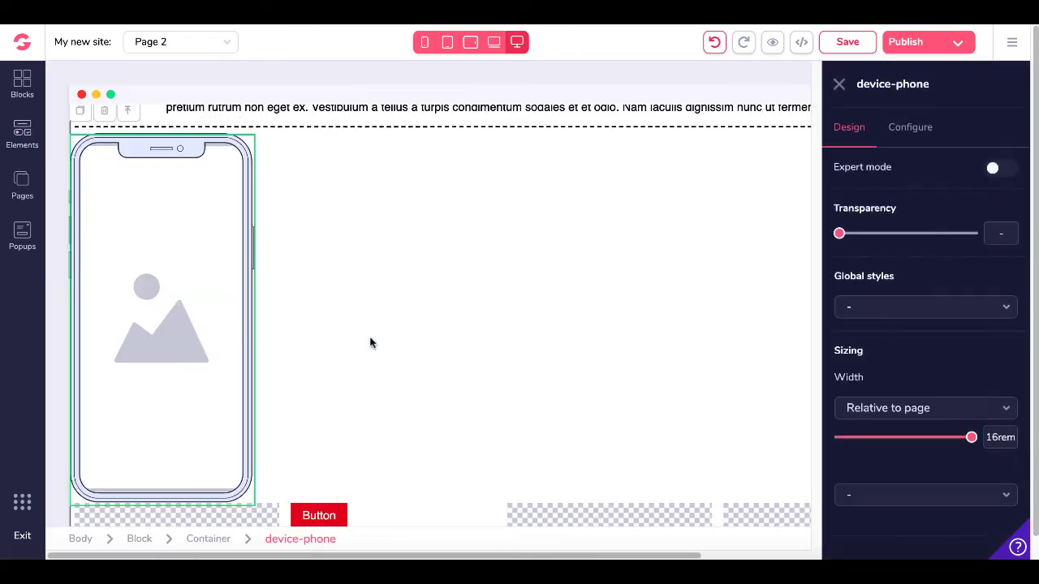
{"action": "left_click", "coordinate": [912, 129]}
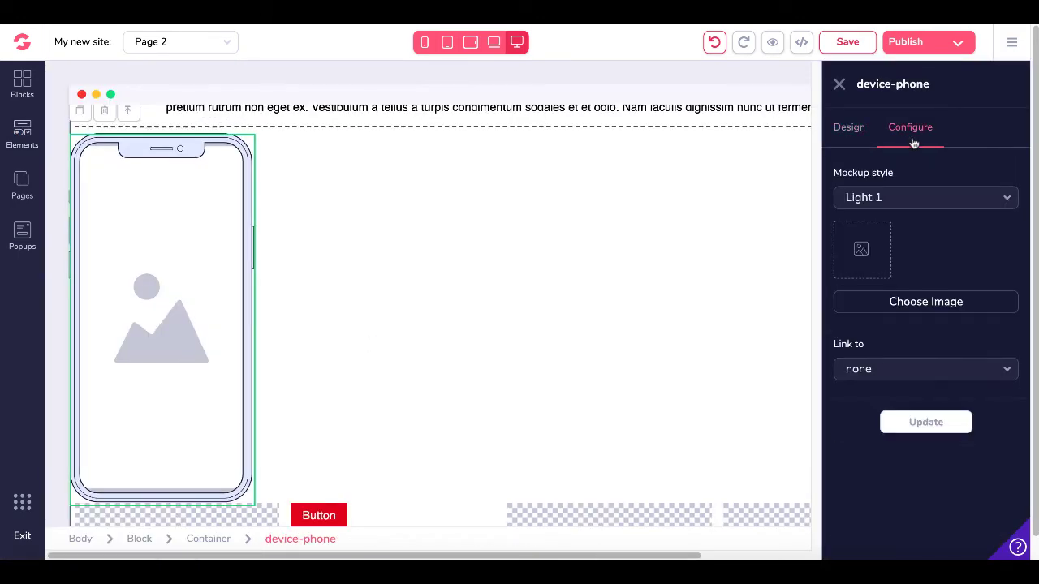
{"action": "left_click", "coordinate": [899, 302]}
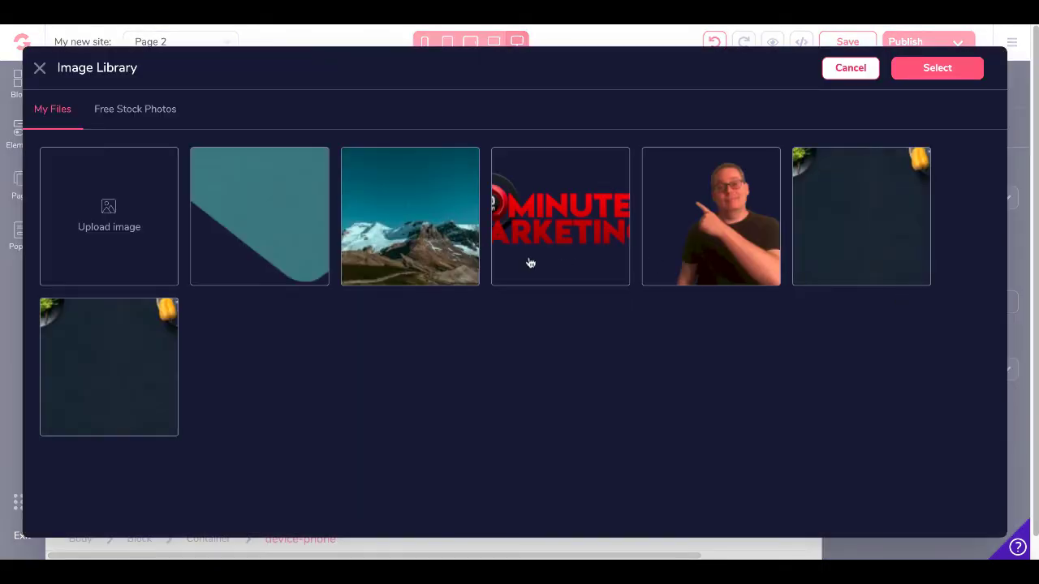
{"action": "left_click", "coordinate": [136, 113]}
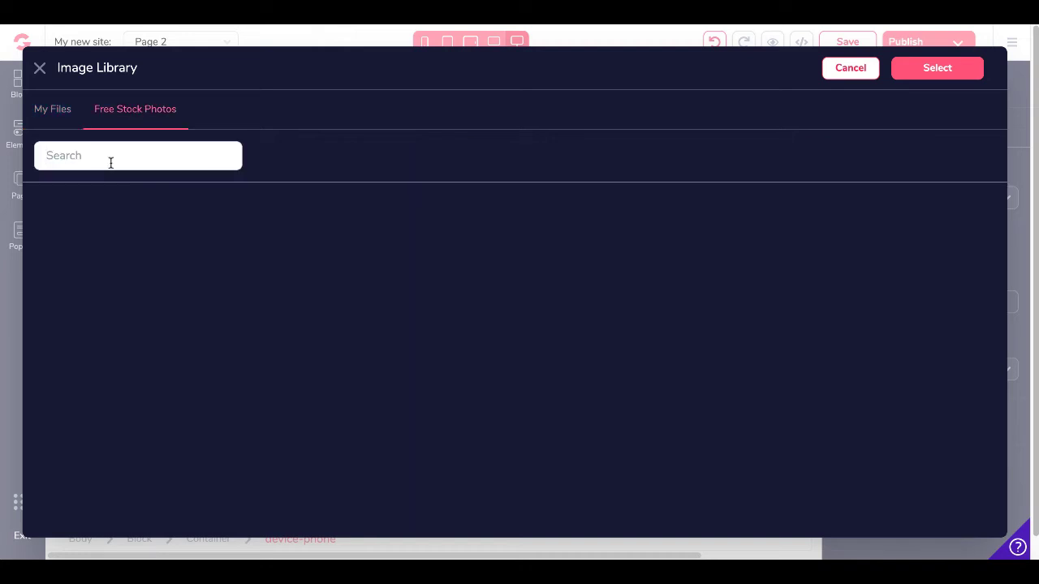
{"action": "type", "text": "cat"}
{"action": "key", "text": "Return"}
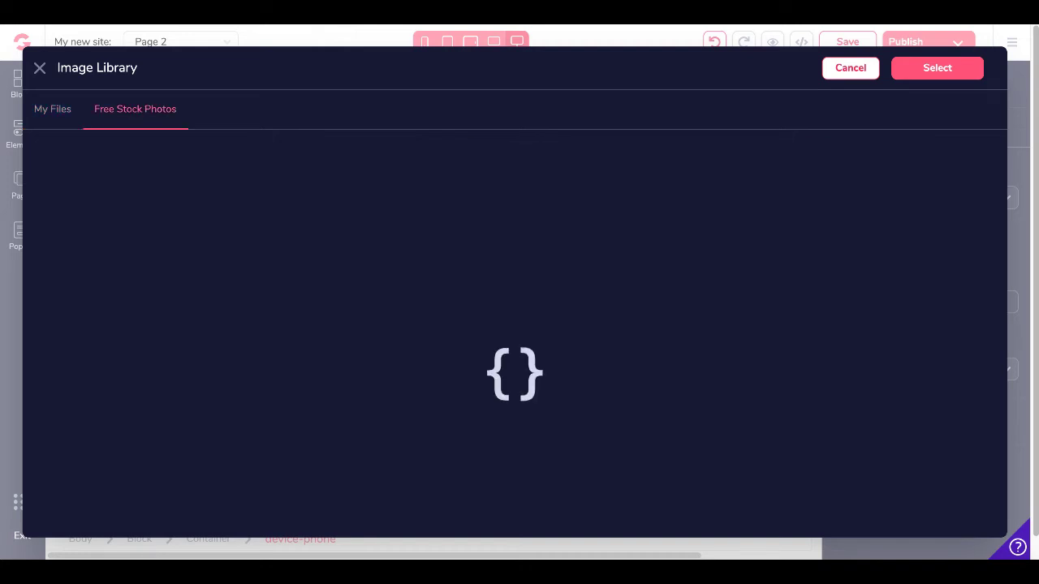
{"action": "left_click", "coordinate": [730, 269]}
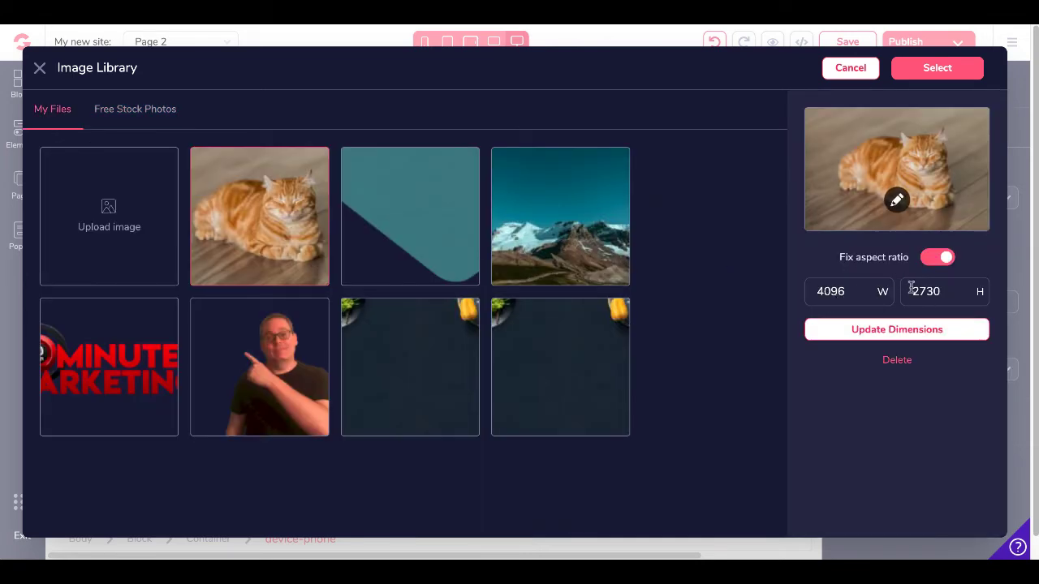
{"action": "left_click", "coordinate": [933, 69]}
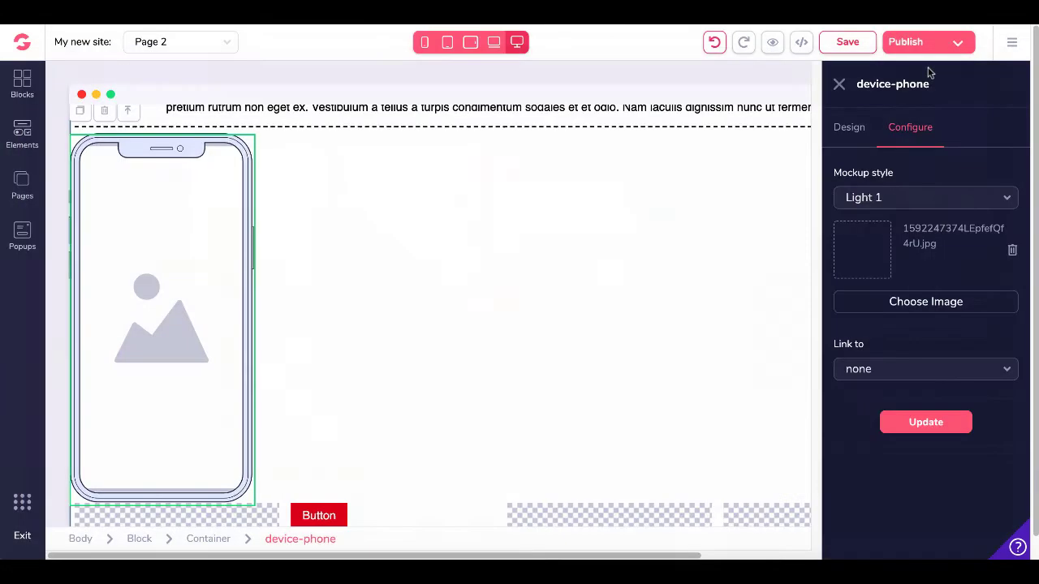
{"action": "left_click", "coordinate": [934, 426]}
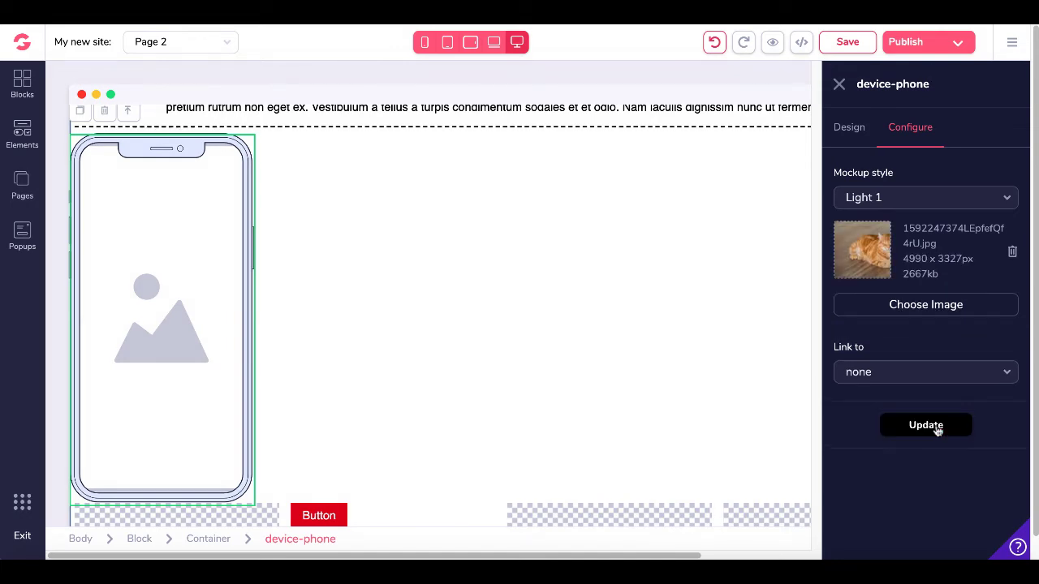
Review the phone mockup's design settings in both standard and expert mode
{"action": "left_click", "coordinate": [176, 300]}
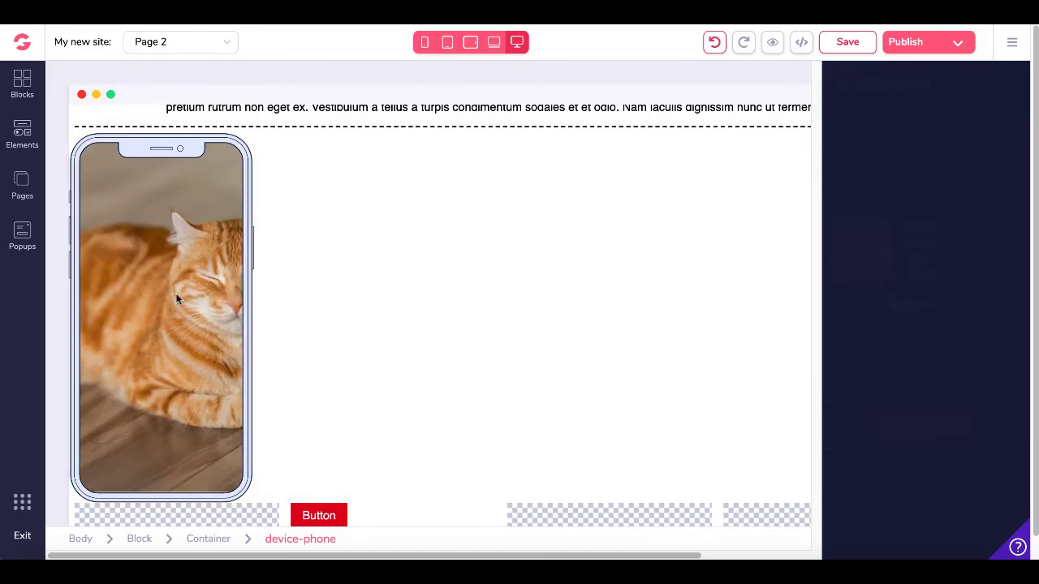
{"action": "left_click", "coordinate": [176, 300]}
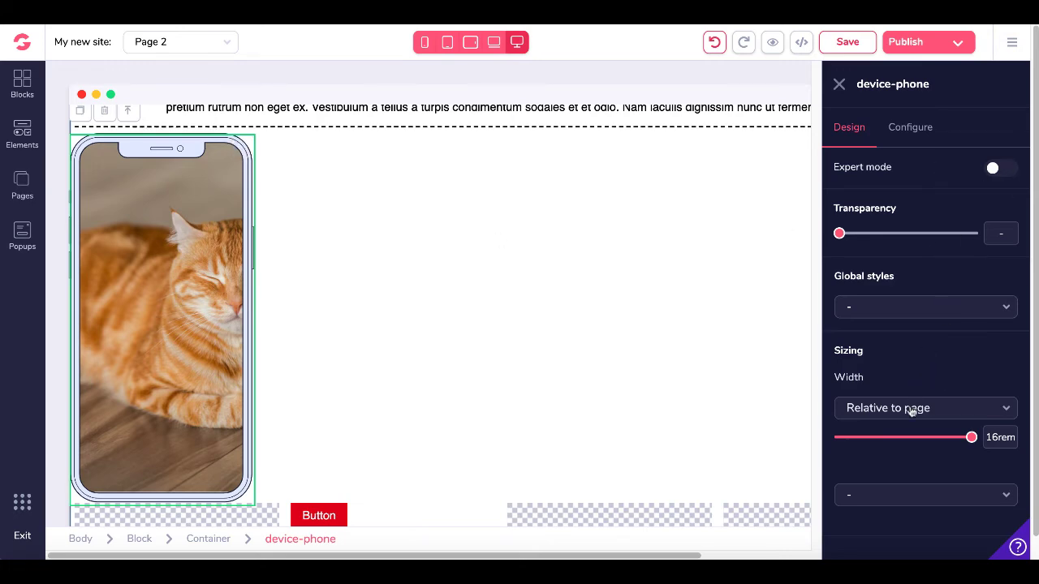
{"action": "scroll", "coordinate": [911, 412], "scroll_direction": "down", "scroll_amount": 2}
{"action": "scroll", "coordinate": [912, 412], "scroll_direction": "up", "scroll_amount": 2}
{"action": "left_click", "coordinate": [993, 170]}
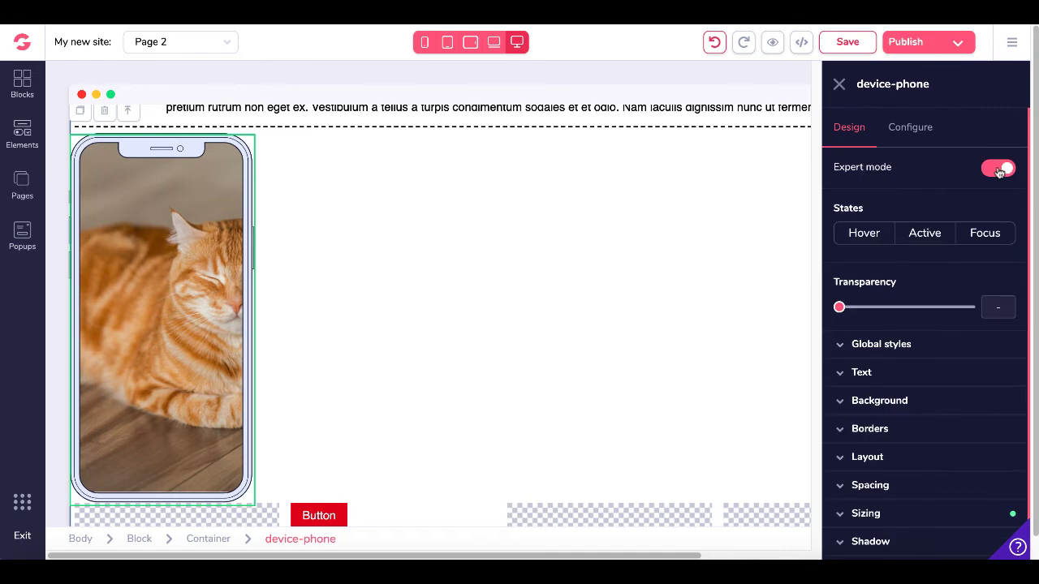
{"action": "left_click", "coordinate": [1000, 169]}
Insert a code embed element between the four-column row and the icon list item
{"action": "left_click", "coordinate": [23, 135]}
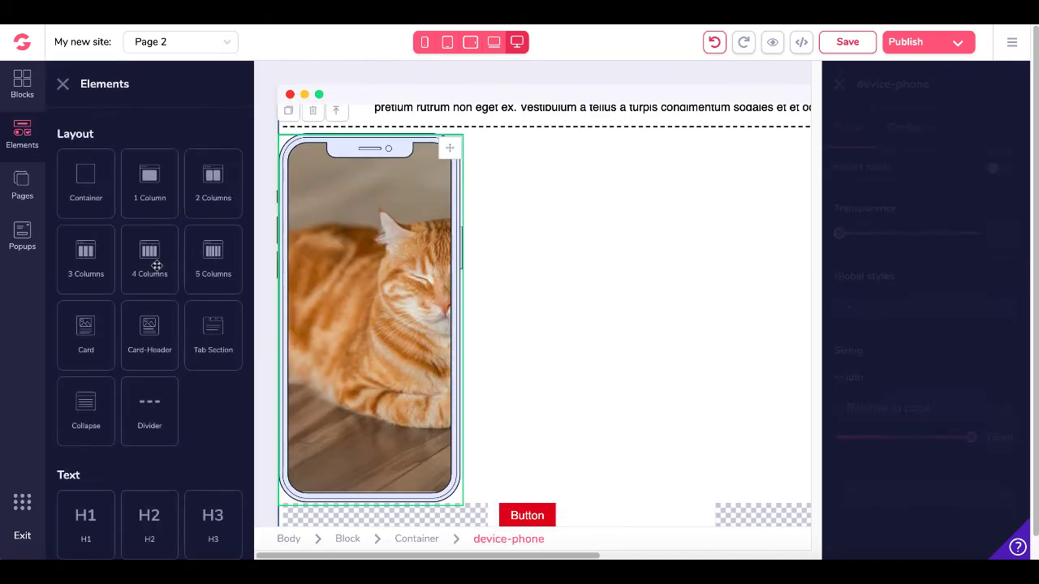
{"action": "scroll", "coordinate": [174, 348], "scroll_direction": "down", "scroll_amount": 10}
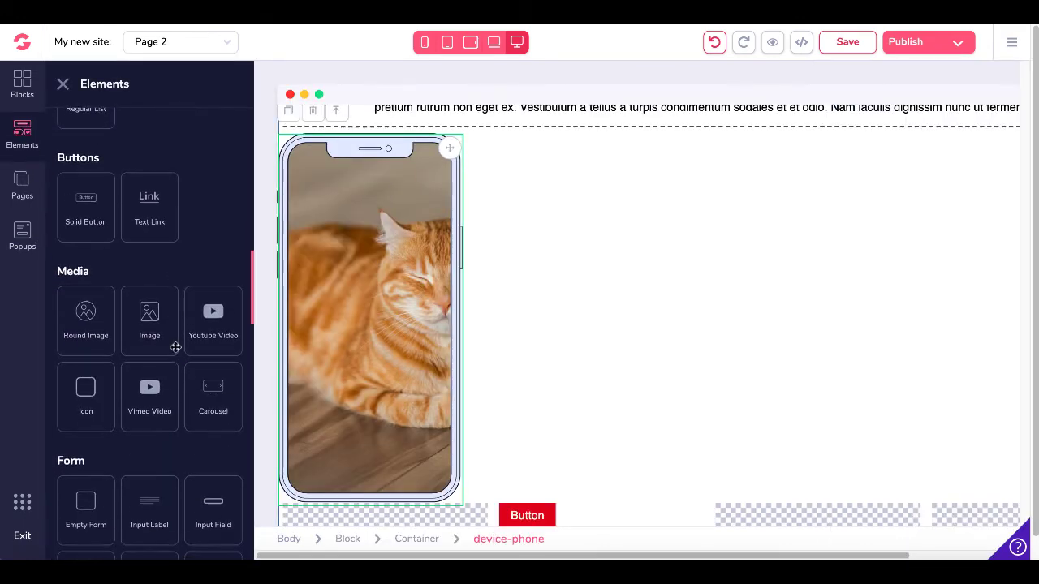
{"action": "scroll", "coordinate": [175, 347], "scroll_direction": "down", "scroll_amount": 8}
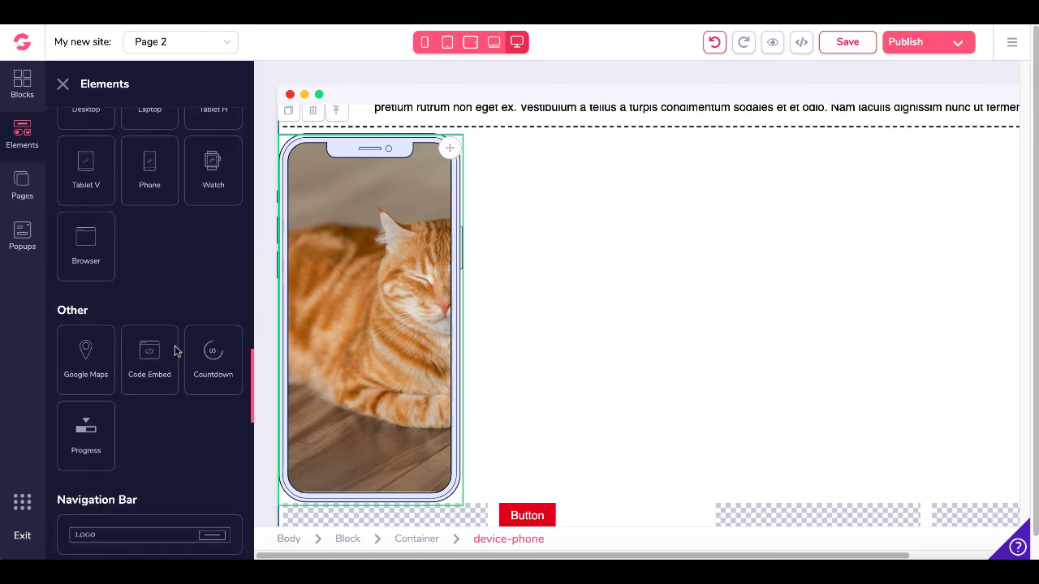
{"action": "scroll", "coordinate": [176, 351], "scroll_direction": "down", "scroll_amount": 2}
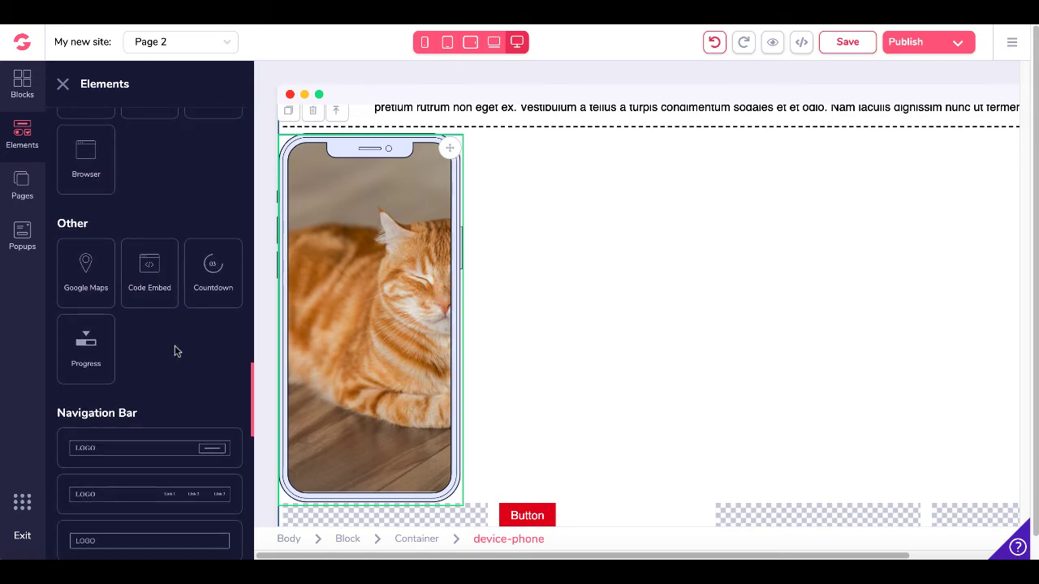
{"action": "scroll", "coordinate": [564, 322], "scroll_direction": "down", "scroll_amount": 3}
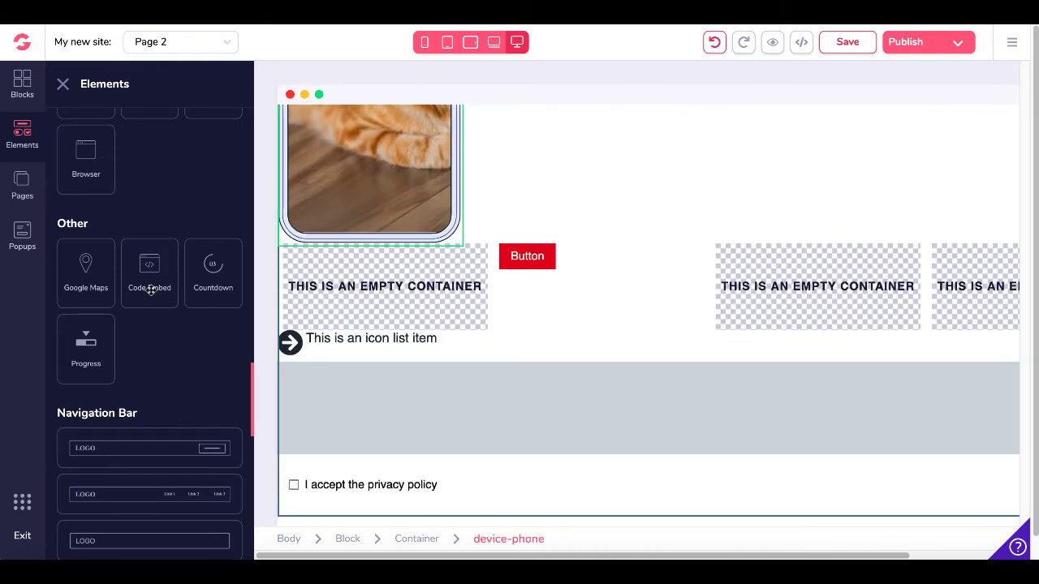
{"action": "left_click_drag", "start_coordinate": [150, 290], "coordinate": [452, 367]}
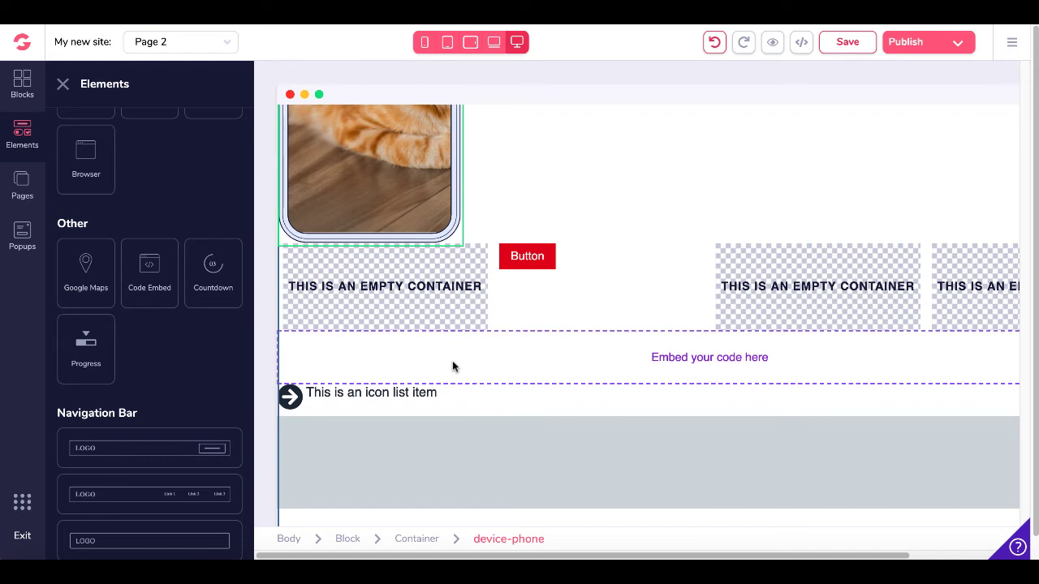
View the source code editor of the code embed element and leave it without saving
{"action": "left_click", "coordinate": [649, 358]}
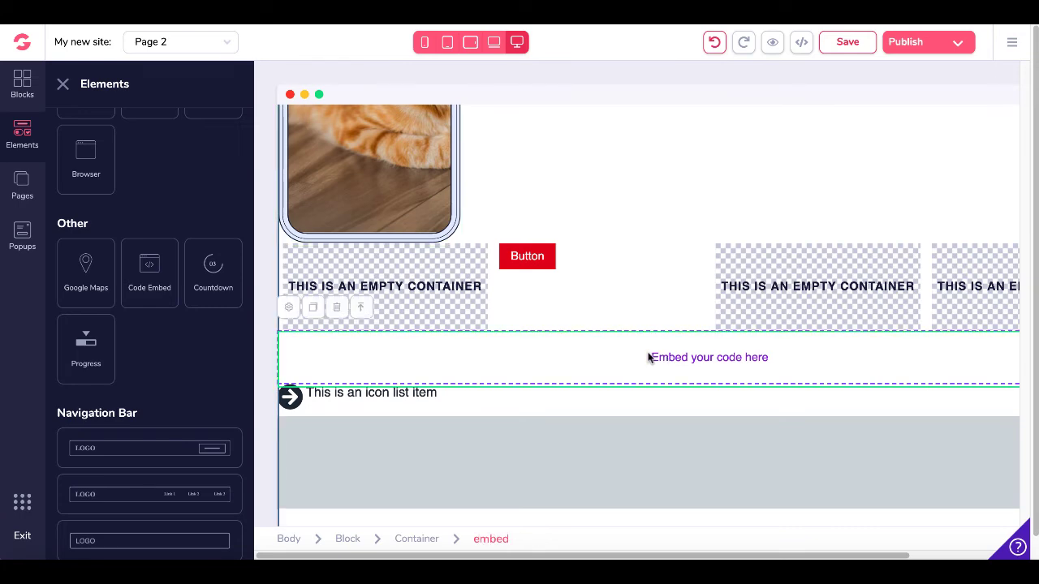
{"action": "left_click", "coordinate": [290, 309]}
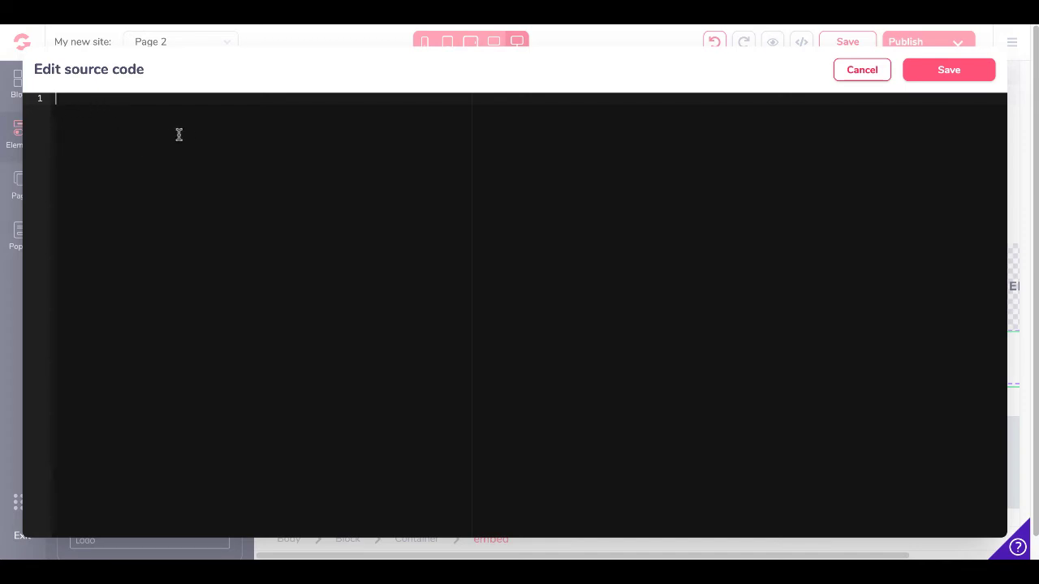
{"action": "left_click", "coordinate": [862, 69]}
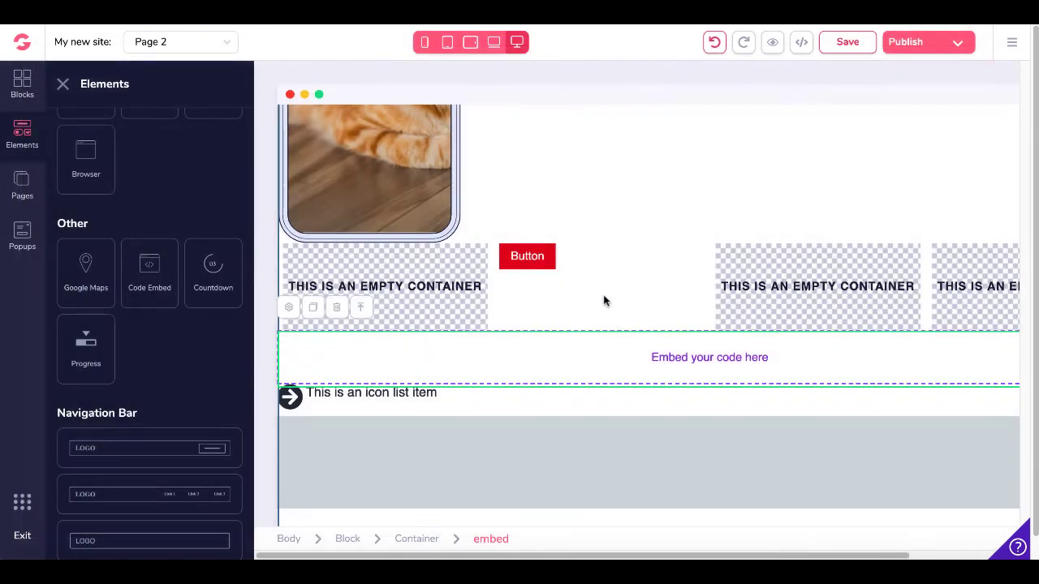
{"action": "scroll", "coordinate": [170, 369], "scroll_direction": "up", "scroll_amount": 5}
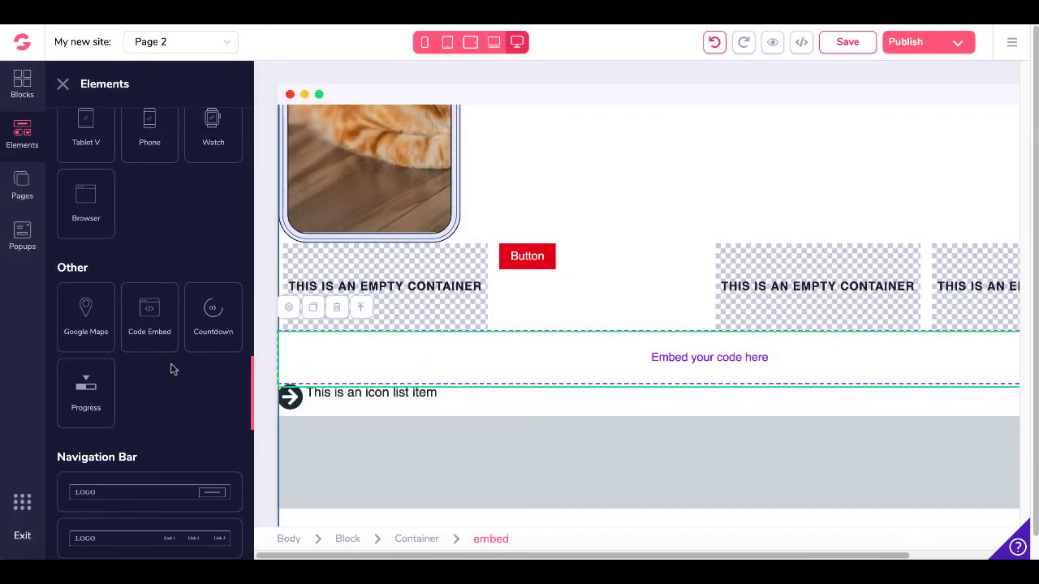
{"action": "scroll", "coordinate": [170, 370], "scroll_direction": "down", "scroll_amount": 5}
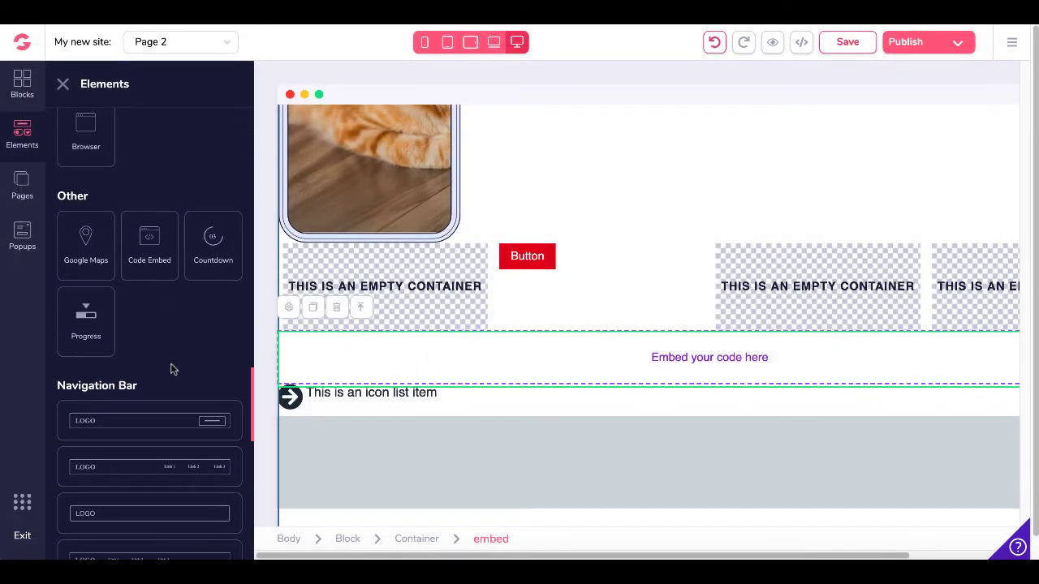
Insert a progress bar above the code embed and a navigation bar with logo and button directly below the heading
{"action": "left_click_drag", "start_coordinate": [86, 324], "coordinate": [444, 342]}
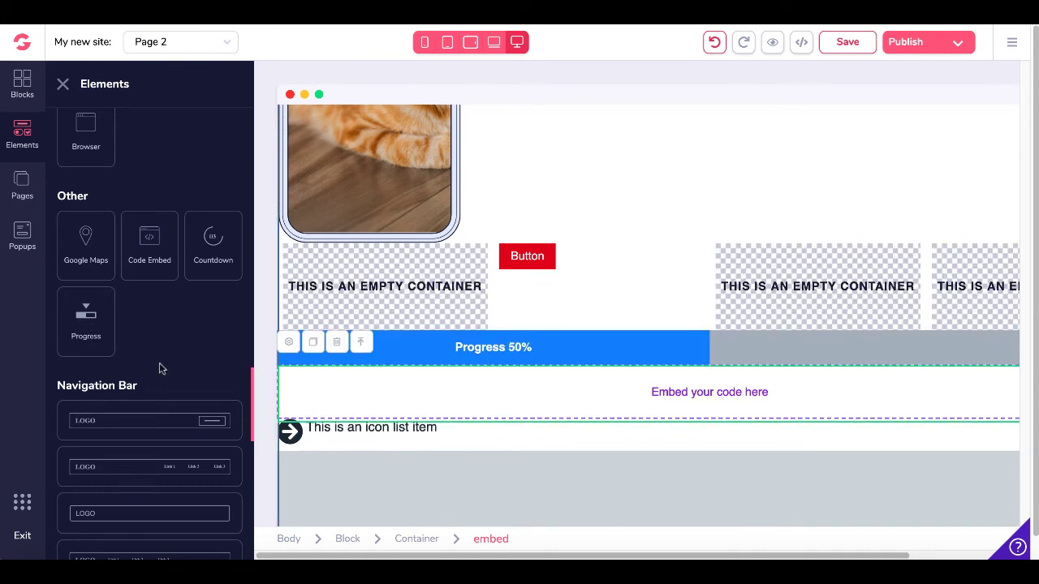
{"action": "scroll", "coordinate": [159, 363], "scroll_direction": "down", "scroll_amount": 4}
{"action": "scroll", "coordinate": [160, 369], "scroll_direction": "down", "scroll_amount": 1}
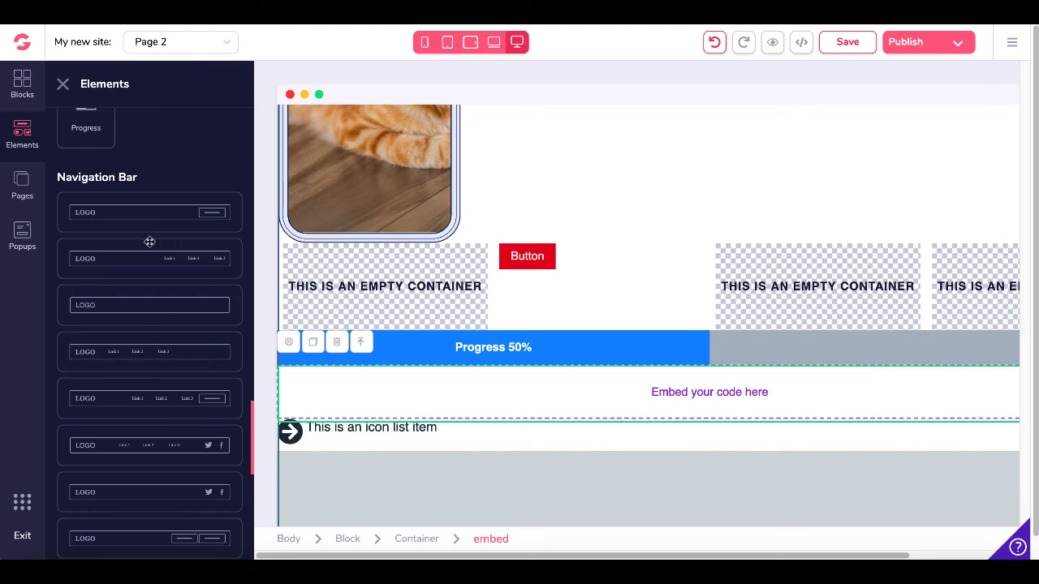
{"action": "left_click_drag", "start_coordinate": [127, 213], "coordinate": [438, 110]}
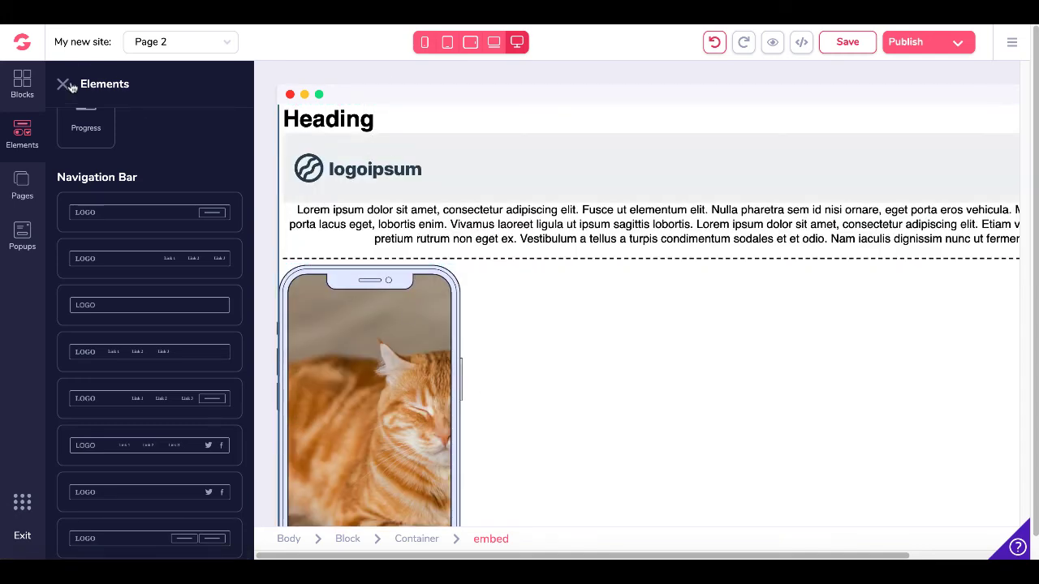
Insert an AWeber integration form between the navigation bar and the lorem ipsum paragraph
{"action": "scroll", "coordinate": [200, 310], "scroll_direction": "down", "scroll_amount": 2}
{"action": "scroll", "coordinate": [200, 310], "scroll_direction": "down", "scroll_amount": 4}
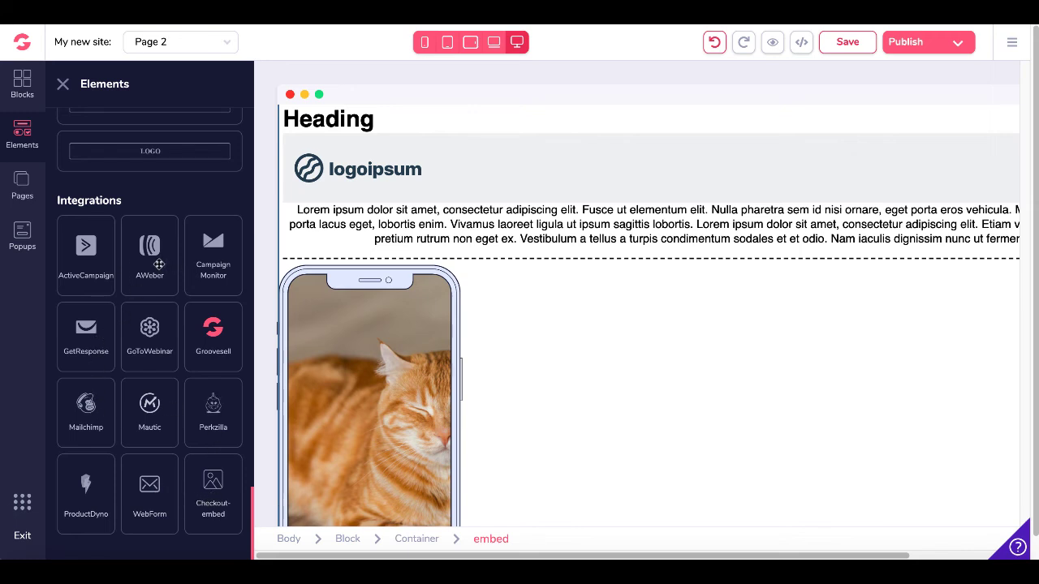
{"action": "left_click_drag", "start_coordinate": [160, 265], "coordinate": [505, 236]}
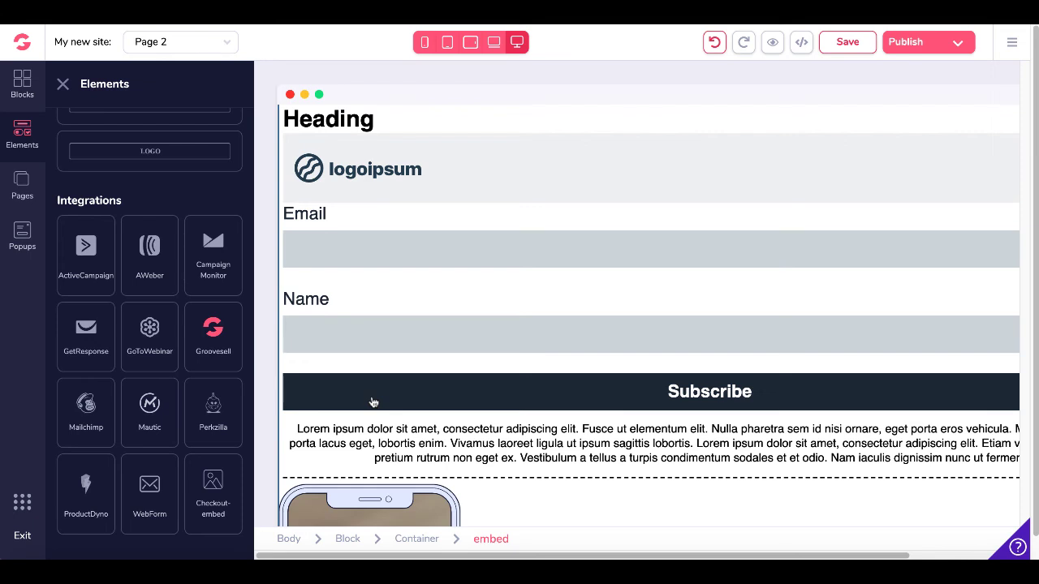
Check the site options for My integrations and review the available elements from Integrations back up to Layout
{"action": "left_click", "coordinate": [1012, 47]}
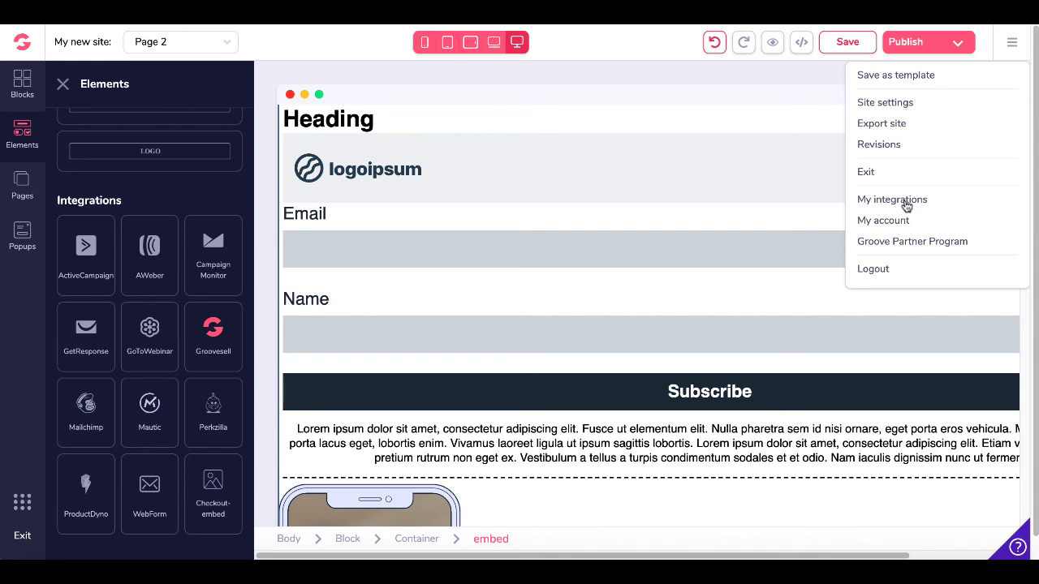
{"action": "left_click", "coordinate": [1012, 46]}
{"action": "scroll", "coordinate": [165, 383], "scroll_direction": "down", "scroll_amount": 2}
{"action": "scroll", "coordinate": [165, 382], "scroll_direction": "up", "scroll_amount": 2}
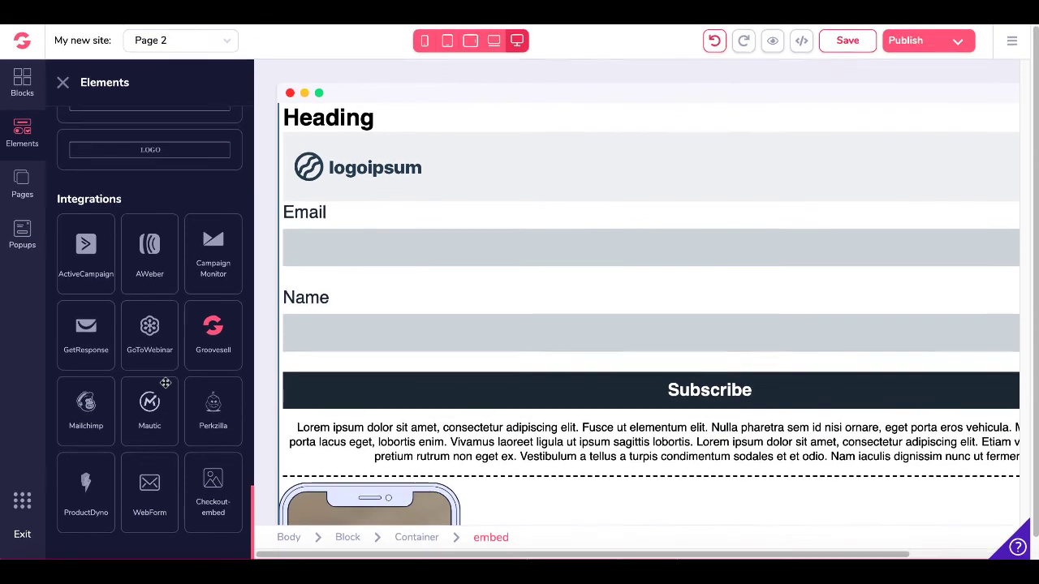
{"action": "scroll", "coordinate": [166, 383], "scroll_direction": "up", "scroll_amount": 1}
{"action": "scroll", "coordinate": [165, 383], "scroll_direction": "up", "scroll_amount": 5}
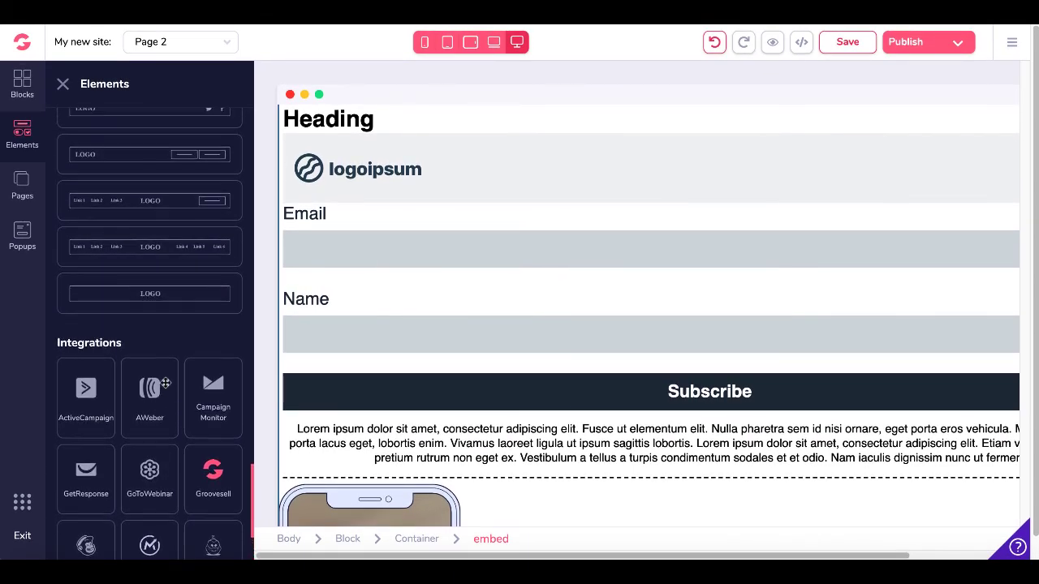
{"action": "scroll", "coordinate": [165, 383], "scroll_direction": "up", "scroll_amount": 6}
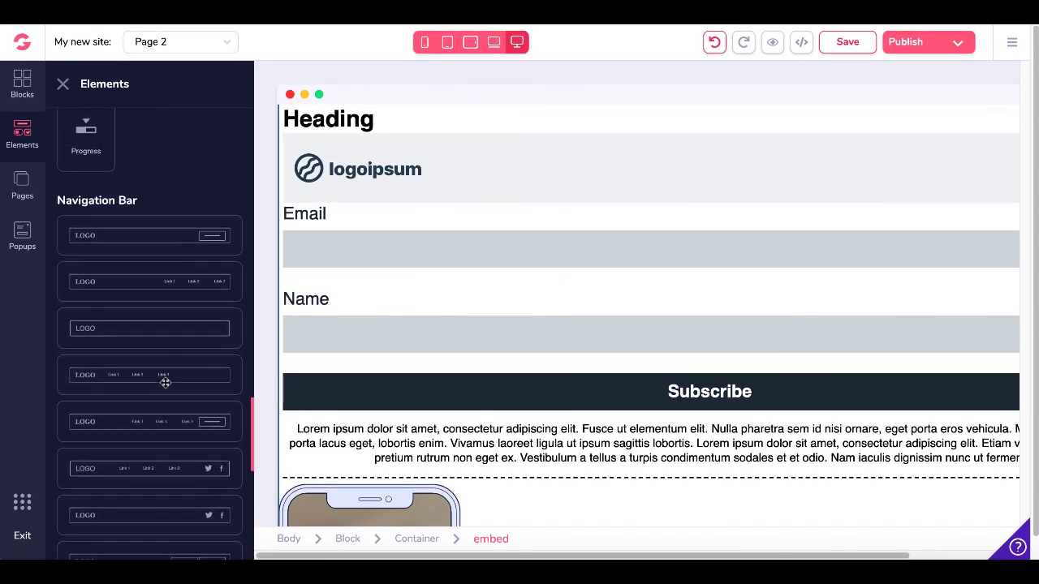
{"action": "scroll", "coordinate": [165, 383], "scroll_direction": "up", "scroll_amount": 6}
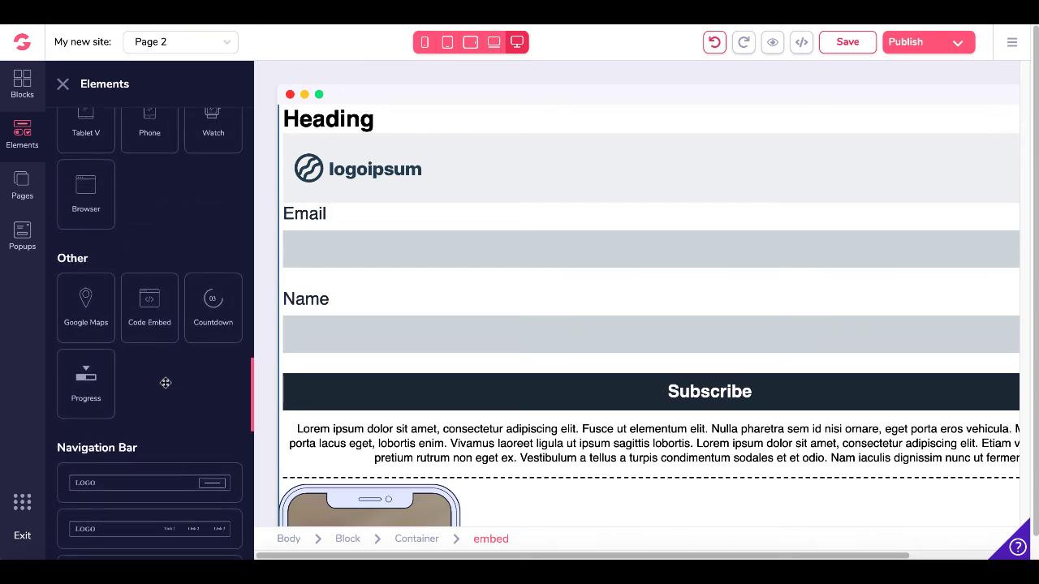
{"action": "scroll", "coordinate": [165, 383], "scroll_direction": "up", "scroll_amount": 5}
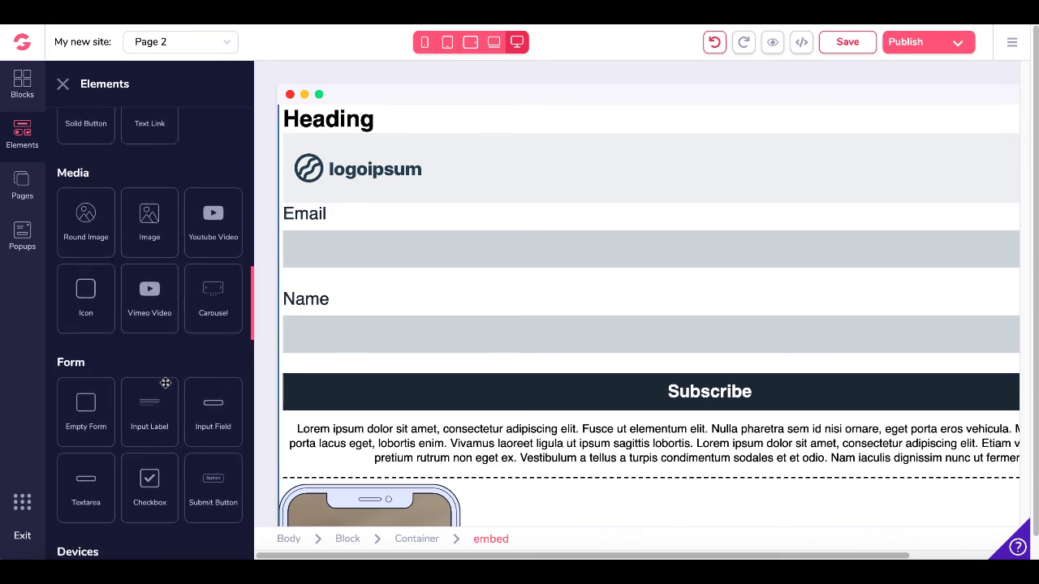
{"action": "scroll", "coordinate": [165, 383], "scroll_direction": "up", "scroll_amount": 5}
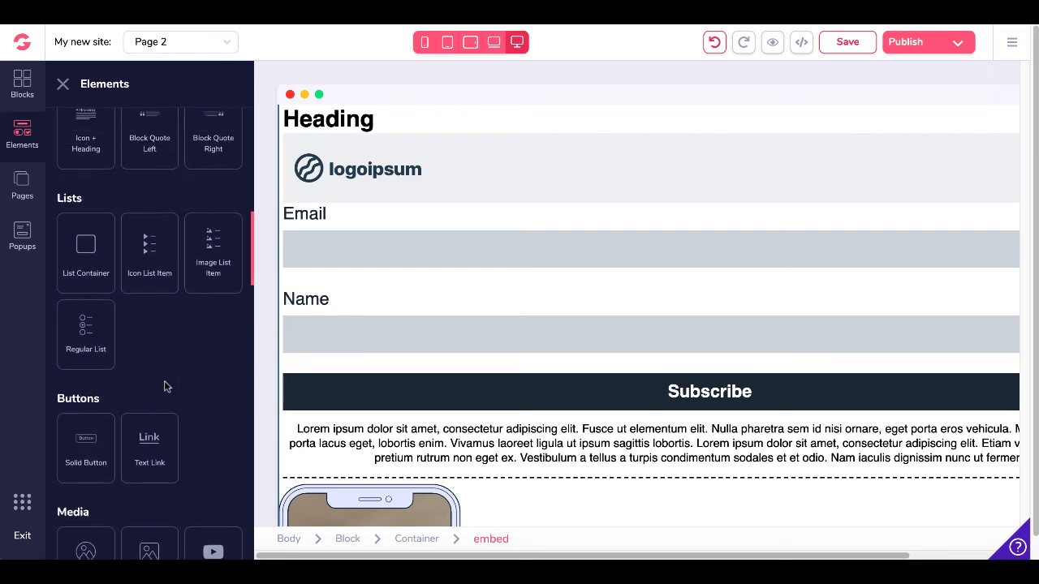
{"action": "scroll", "coordinate": [165, 383], "scroll_direction": "up", "scroll_amount": 5}
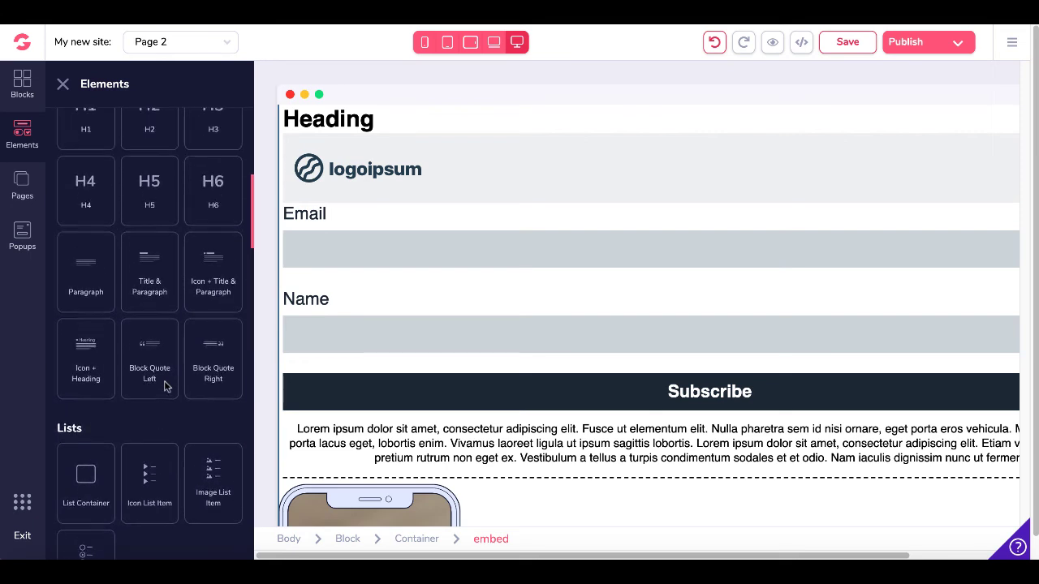
{"action": "scroll", "coordinate": [165, 383], "scroll_direction": "up", "scroll_amount": 5}
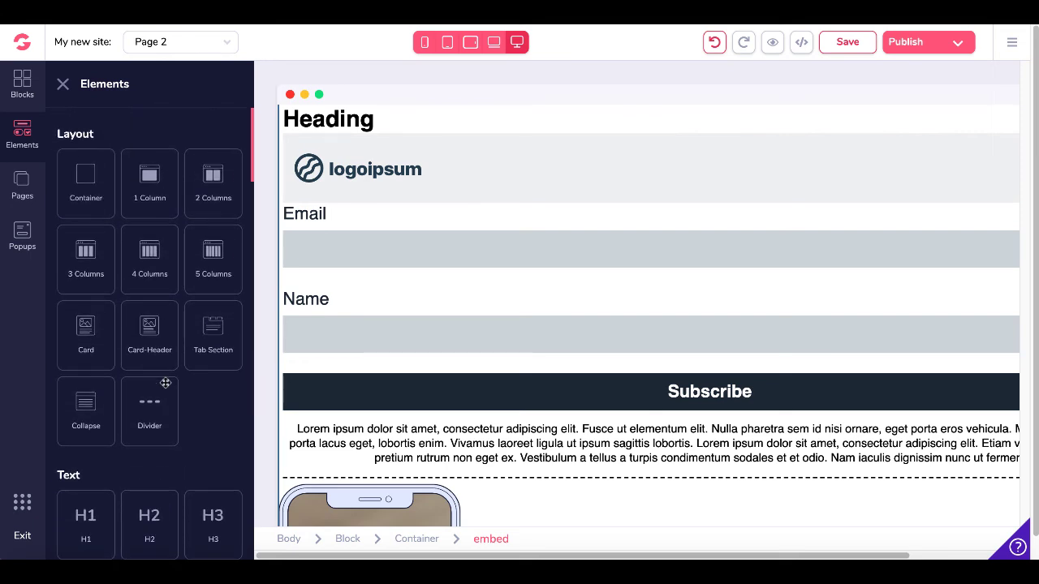